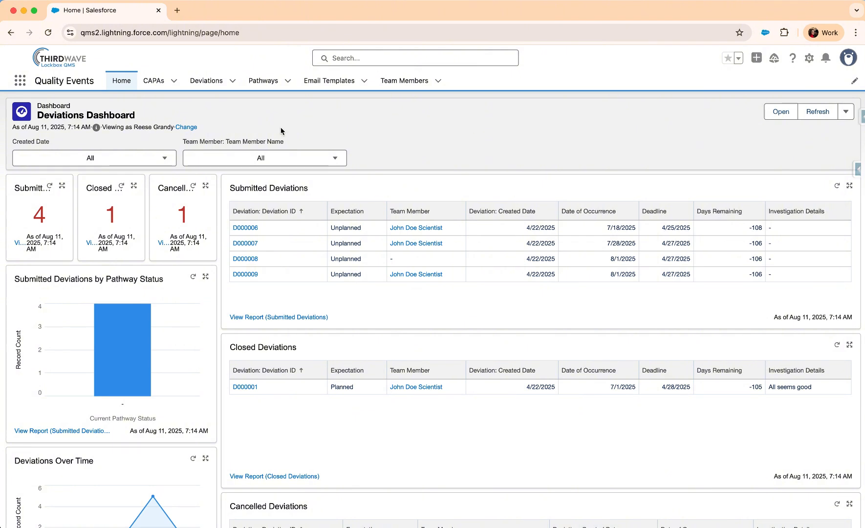
# Step: Review the Deviations Dashboard, including its charts, deviation tables and the Created Date and Team Member filter choices
pyautogui.moveTo(39, 115); pyautogui.dragTo(140, 117)
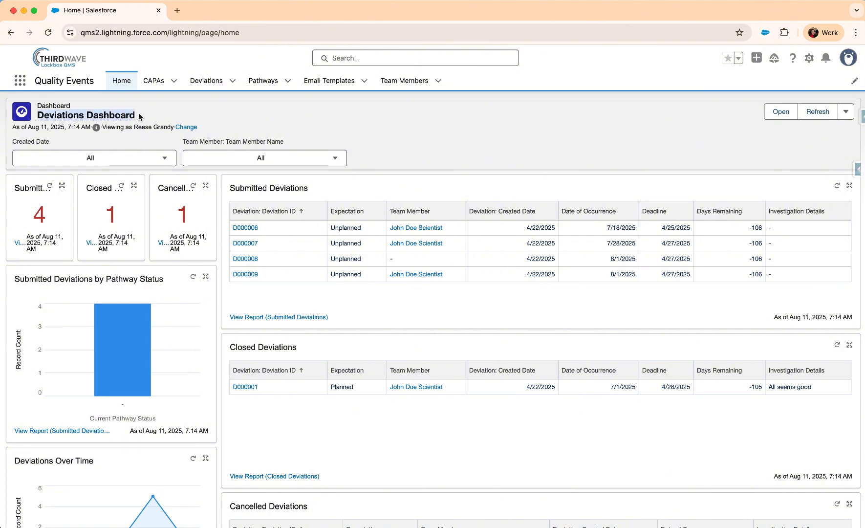
pyautogui.click(391, 128)
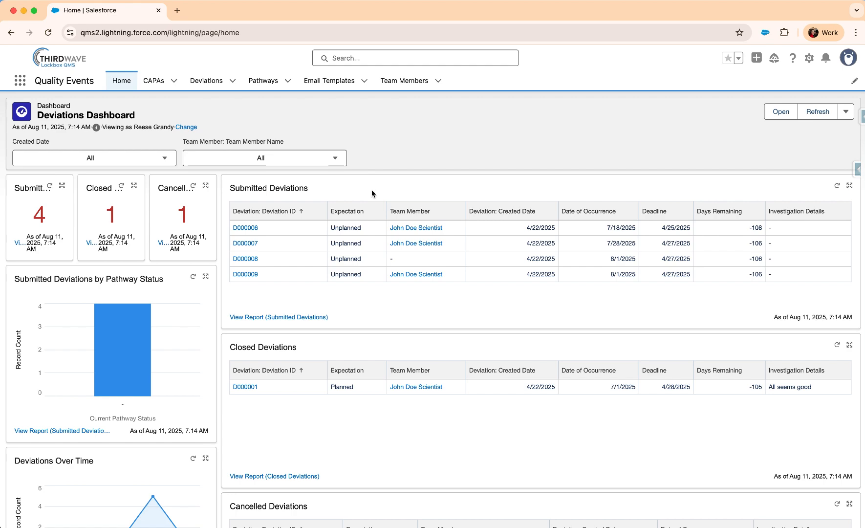
pyautogui.scroll(-3, 432, 347)
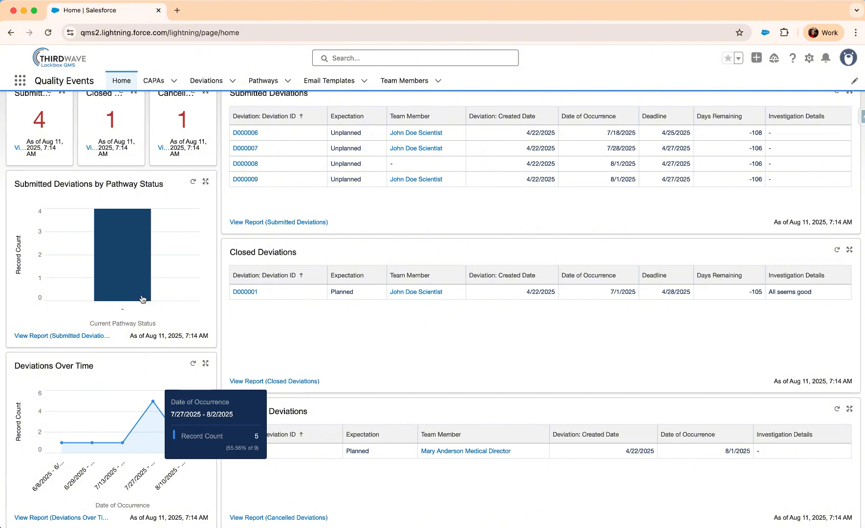
pyautogui.scroll(3, 286, 337)
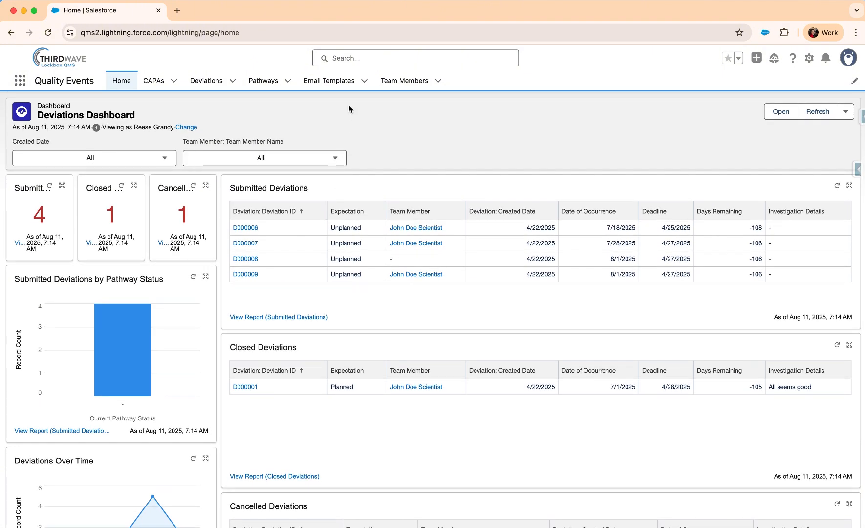
pyautogui.click(166, 158)
pyautogui.click(172, 161)
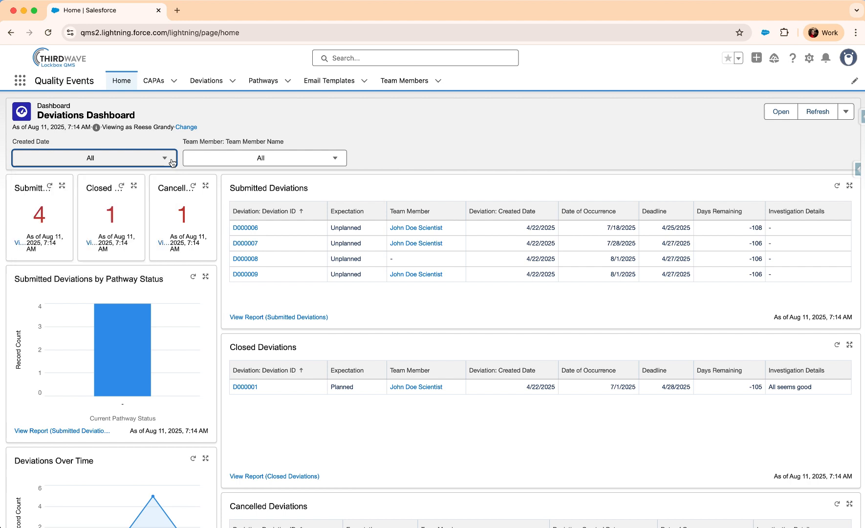
pyautogui.click(303, 158)
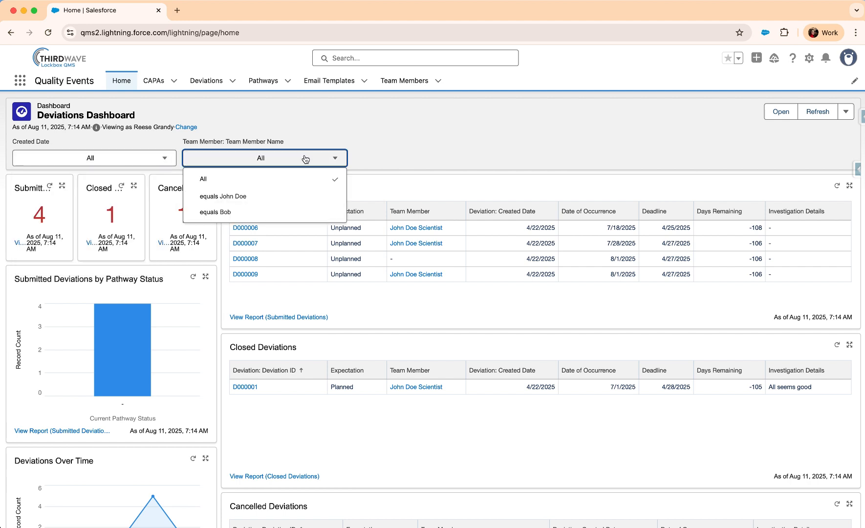
pyautogui.click(388, 132)
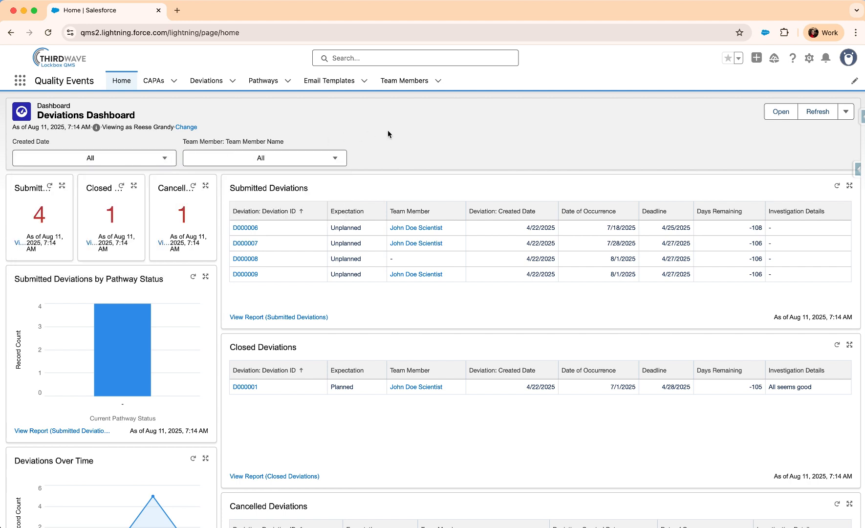
# Step: Open the deviations list and view the This Month's Deviations and Closed Deviations list views
pyautogui.click(211, 83)
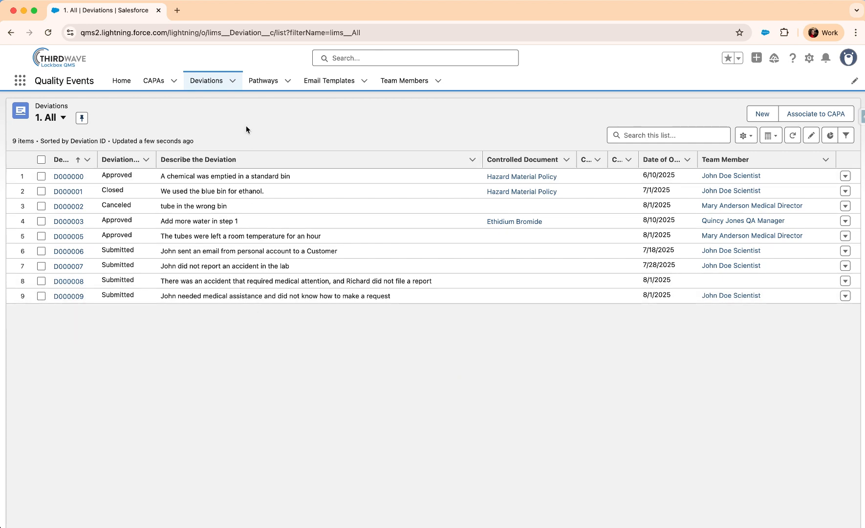
pyautogui.click(63, 117)
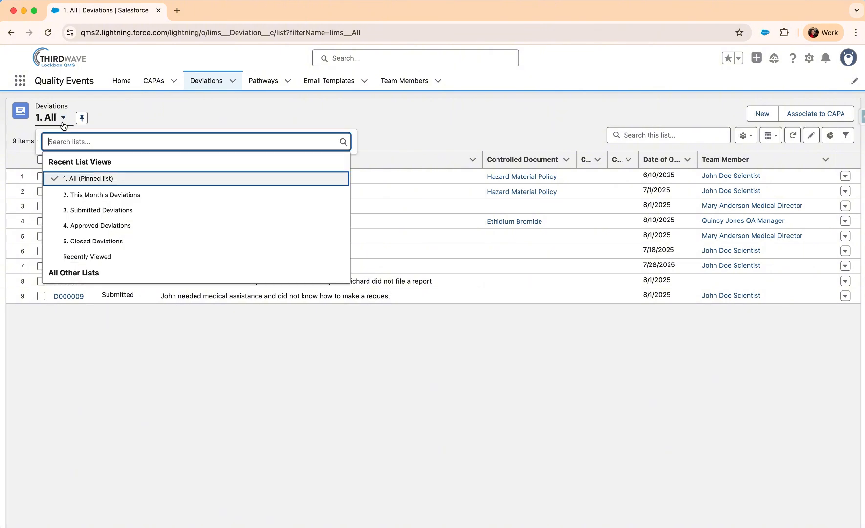
pyautogui.click(146, 195)
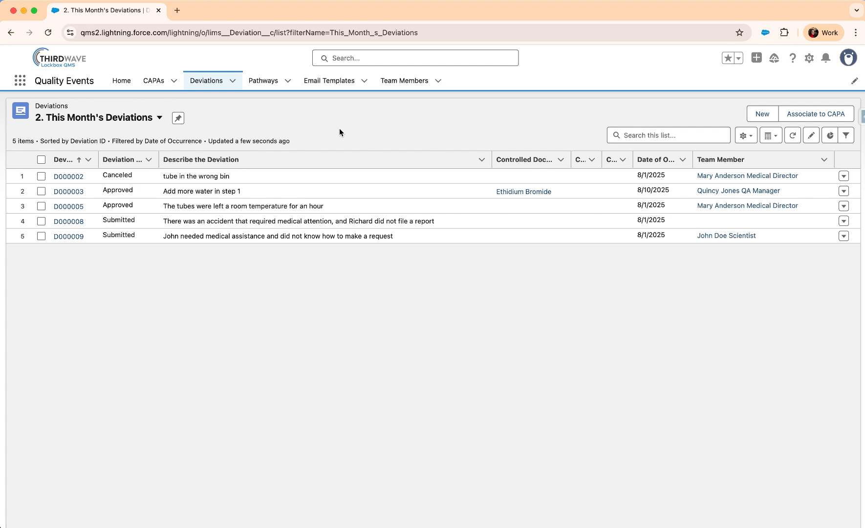
pyautogui.click(160, 118)
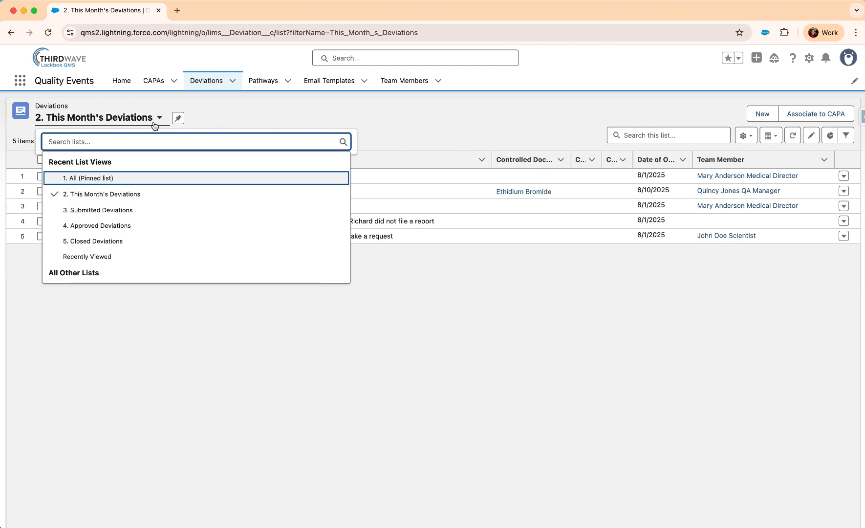
pyautogui.click(139, 240)
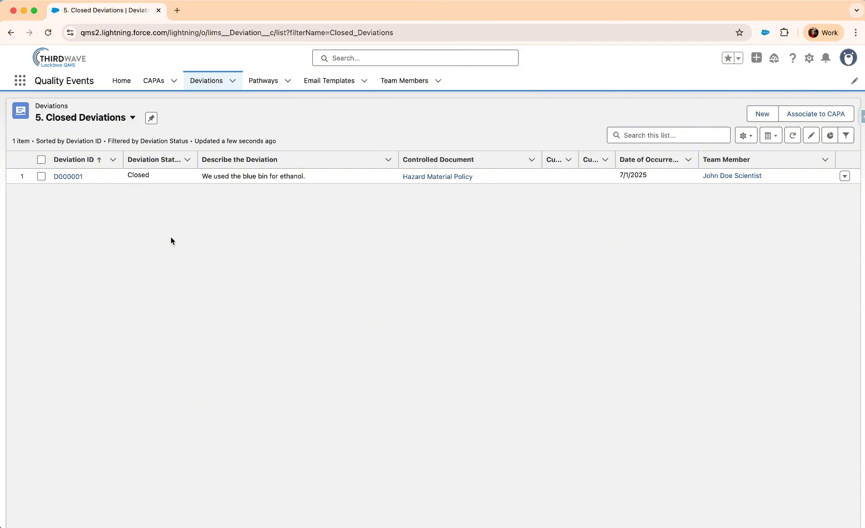
# Step: Inspect the Deviation Status filter behind the Closed Deviations list view without changing it
pyautogui.click(845, 137)
pyautogui.click(780, 263)
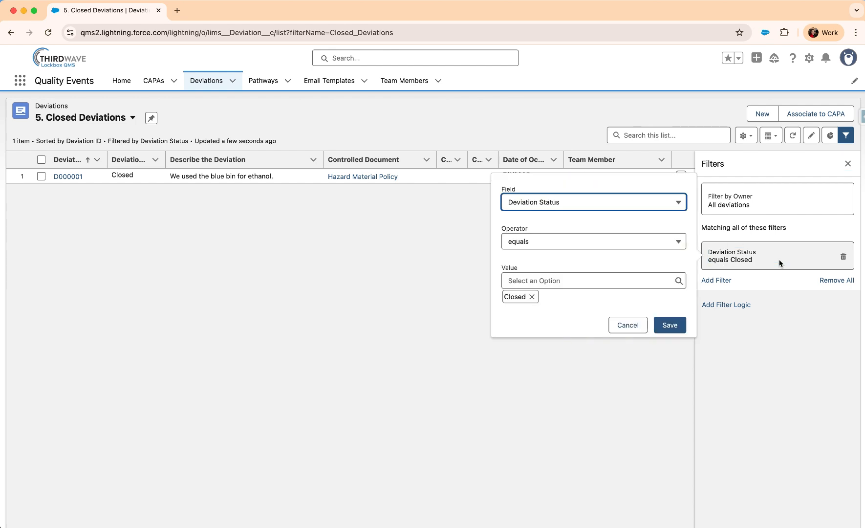
pyautogui.click(846, 165)
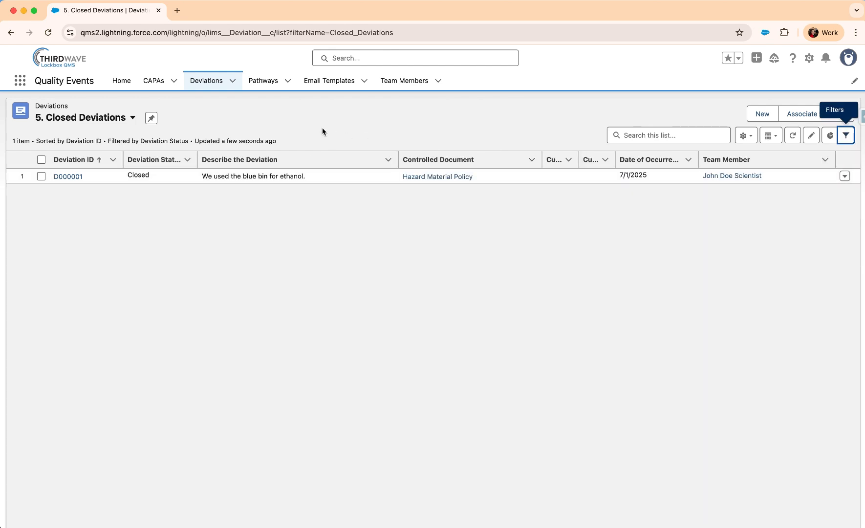
# Step: Return to the list view of all deviations and check its available display formats
pyautogui.click(130, 123)
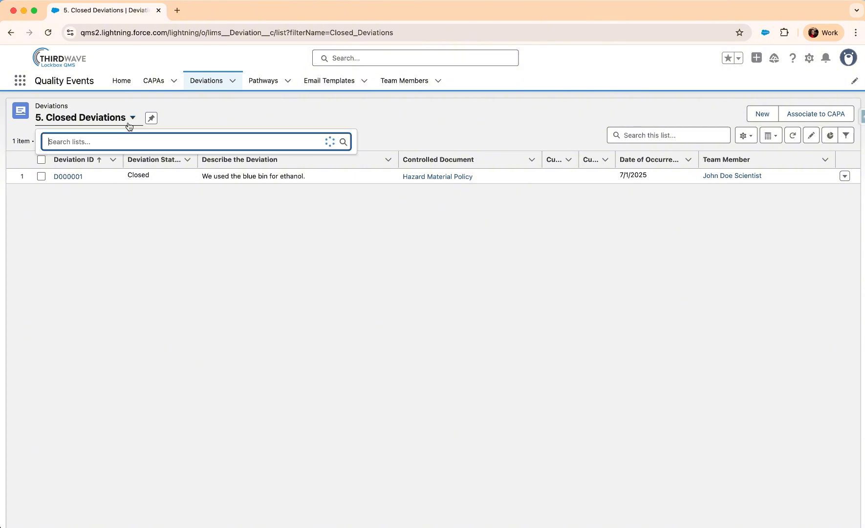
pyautogui.click(104, 177)
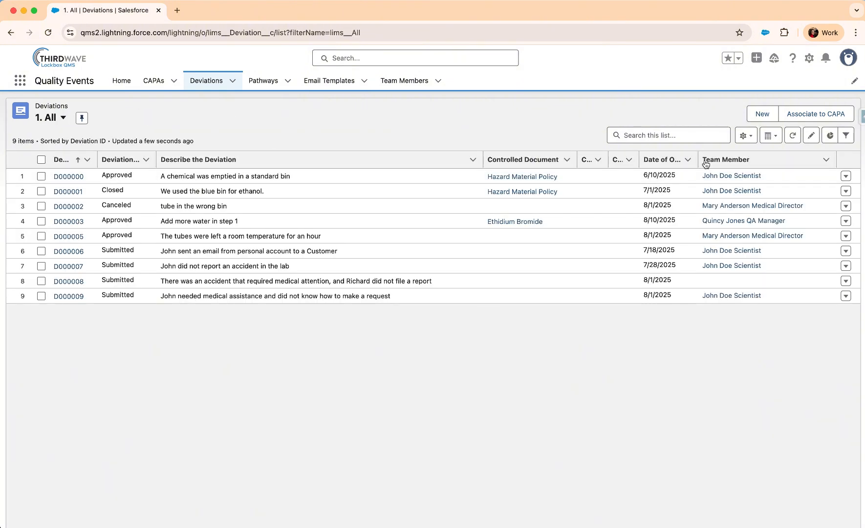
pyautogui.click(770, 139)
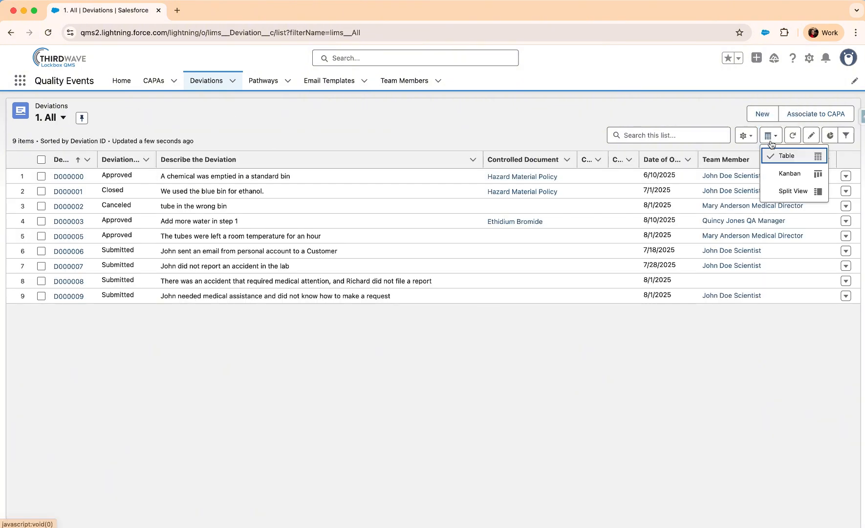
pyautogui.click(782, 176)
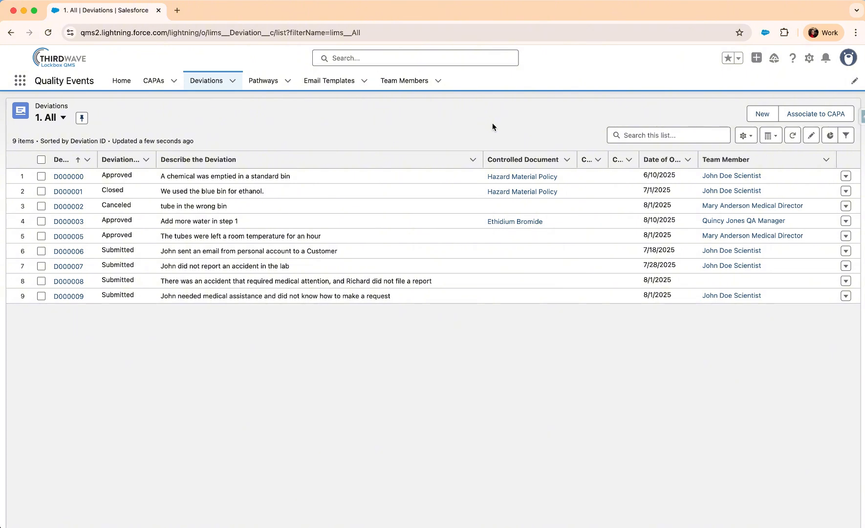
# Step: Start a new deviation with date of occurrence 8/11/2025 and the description "Wrong volume of solvent used"
pyautogui.click(753, 115)
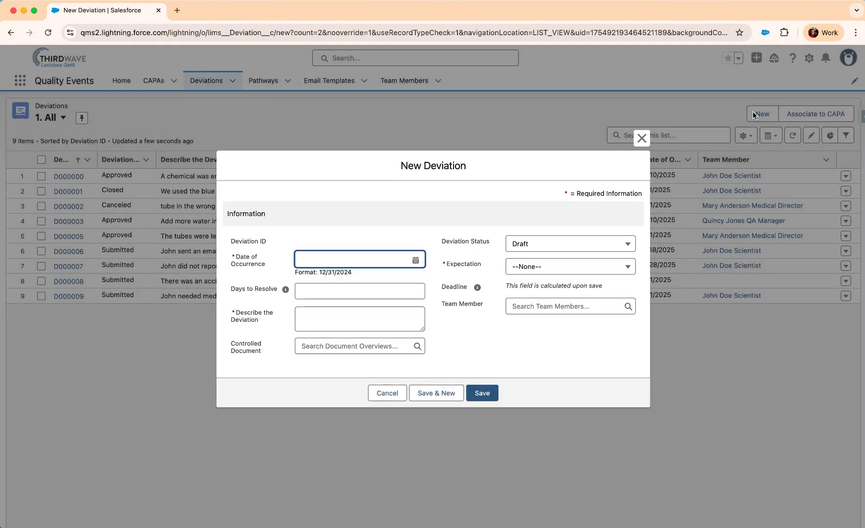
pyautogui.click(401, 258)
pyautogui.click(348, 442)
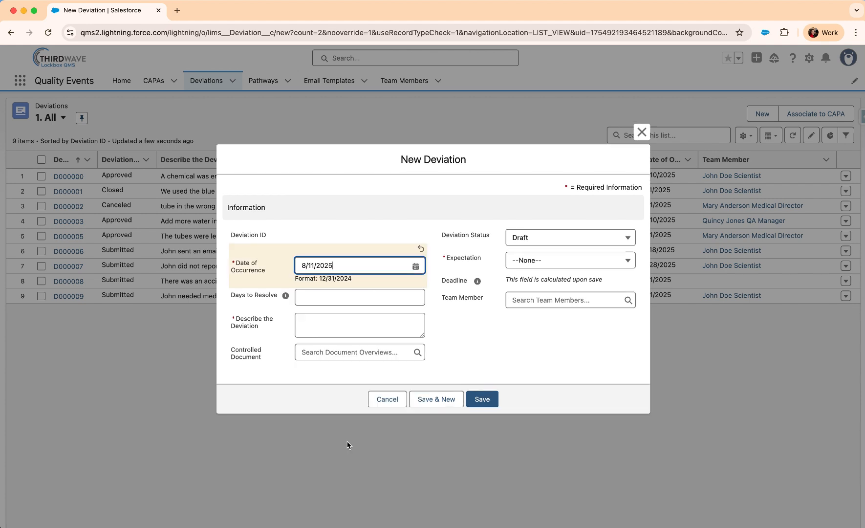
pyautogui.click(318, 322)
pyautogui.write('Wrong volume of solvent used')
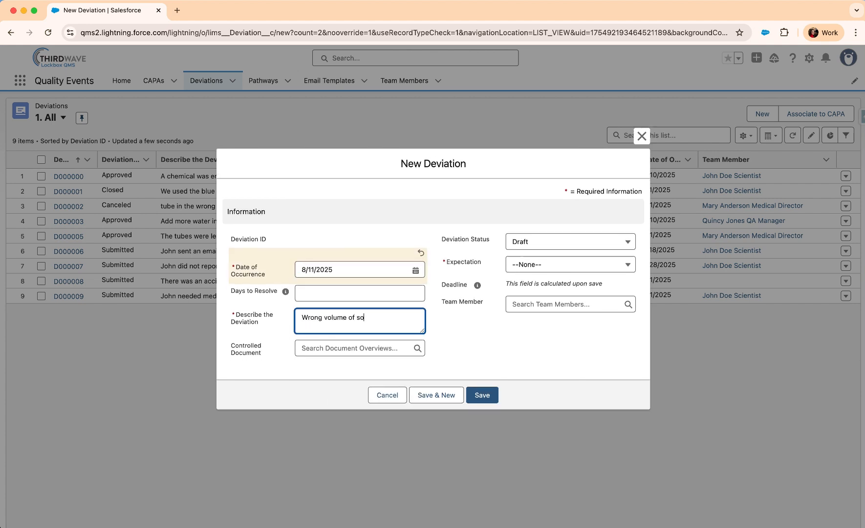
pyautogui.click(451, 331)
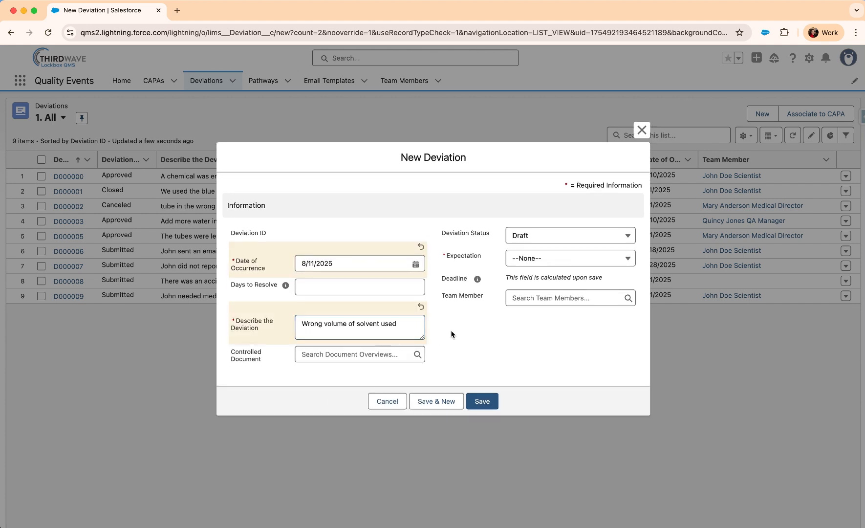
# Step: Set the new deviation's expectation to Unplanned and its days to resolve to 5
pyautogui.click(541, 259)
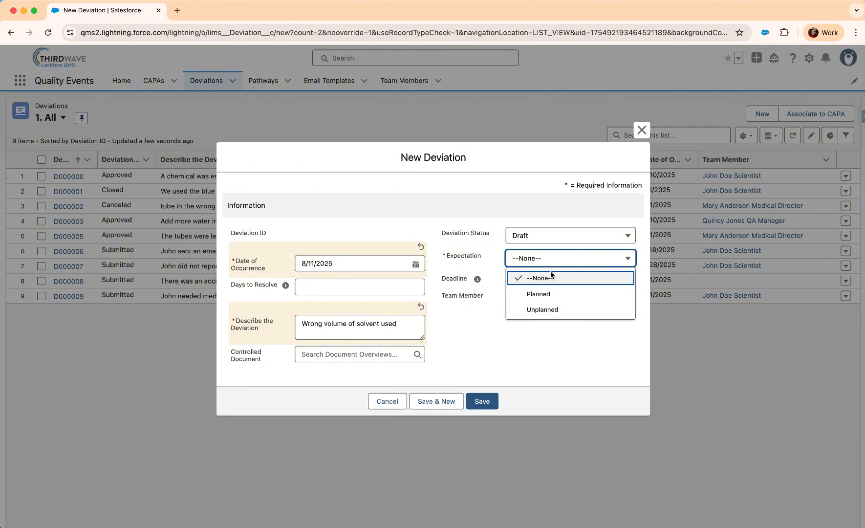
pyautogui.click(544, 310)
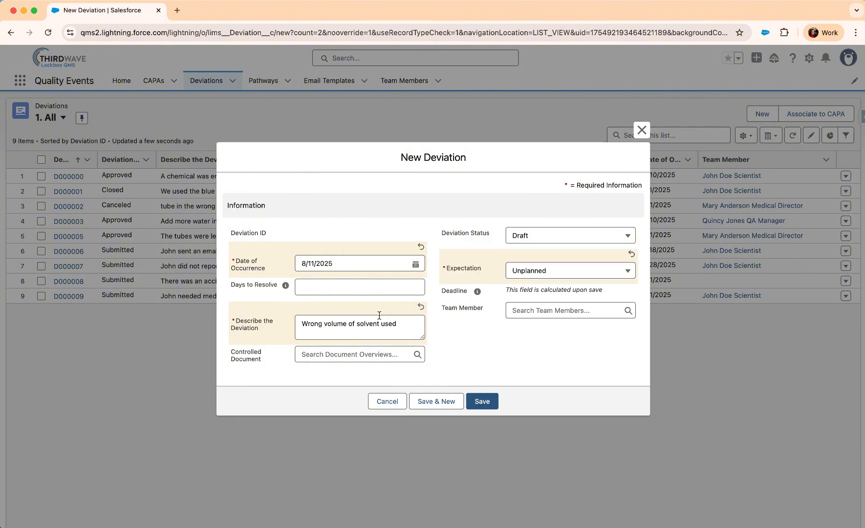
pyautogui.click(366, 289)
pyautogui.write('5')
pyautogui.click(470, 334)
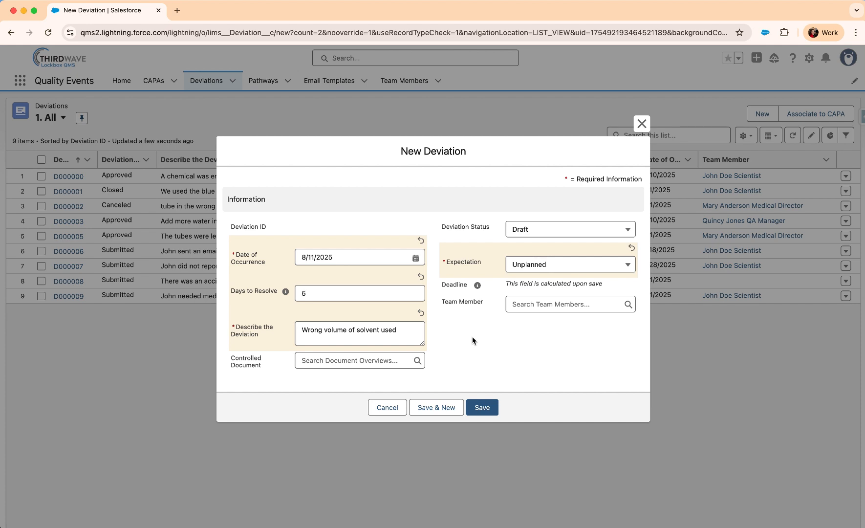
# Step: Link the Ethidium Bromide controlled document to the new deviation
pyautogui.click(381, 360)
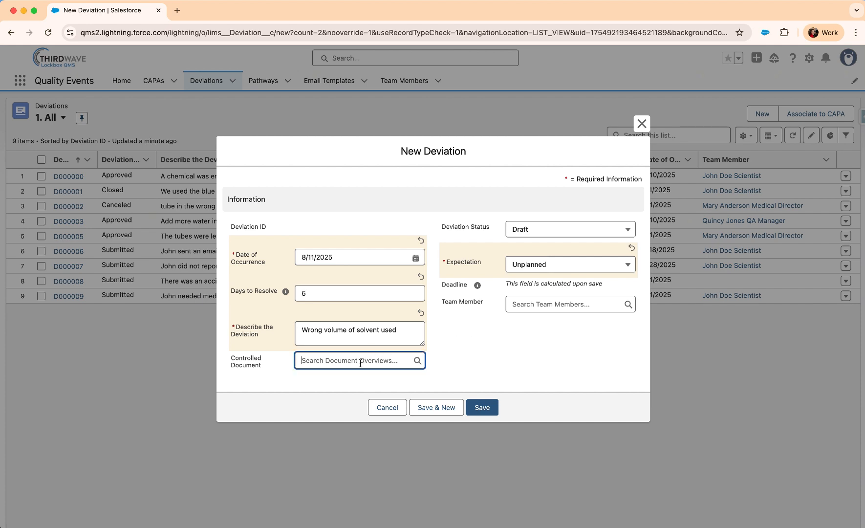
pyautogui.write('ethi')
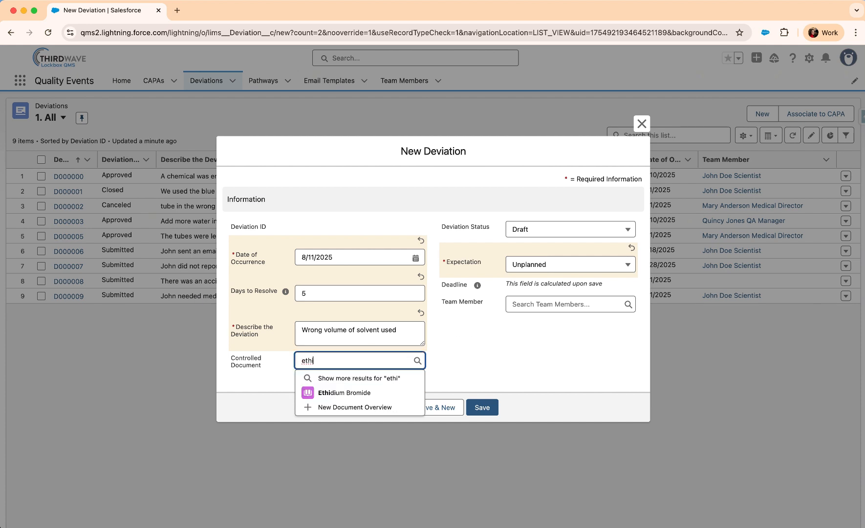
pyautogui.click(345, 392)
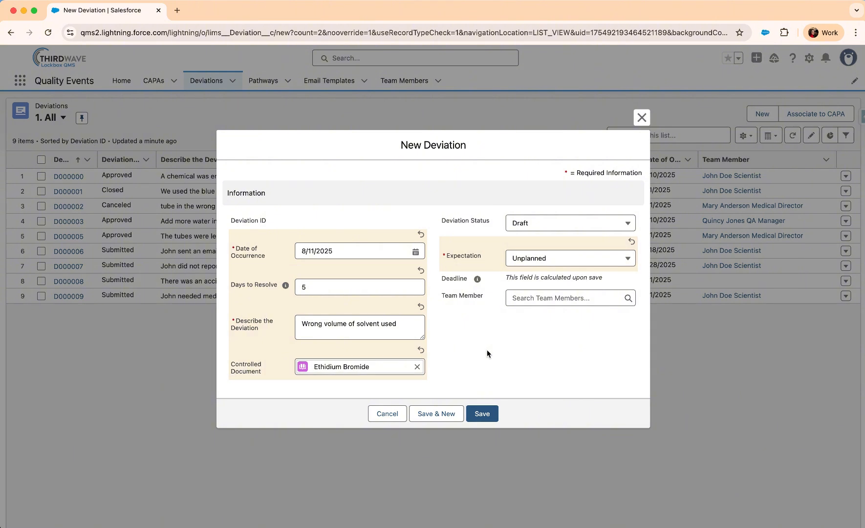
# Step: Assign the scientist as the deviation's team member and save the new record
pyautogui.click(525, 298)
pyautogui.write('john')
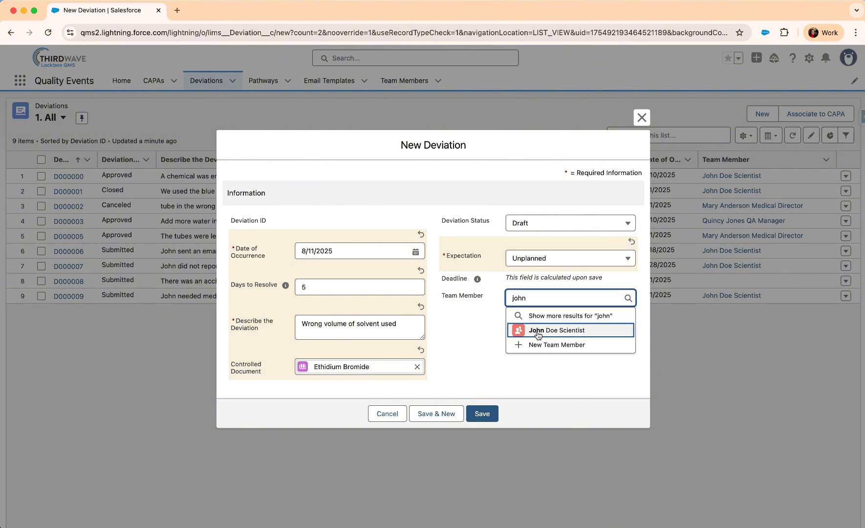
pyautogui.click(537, 331)
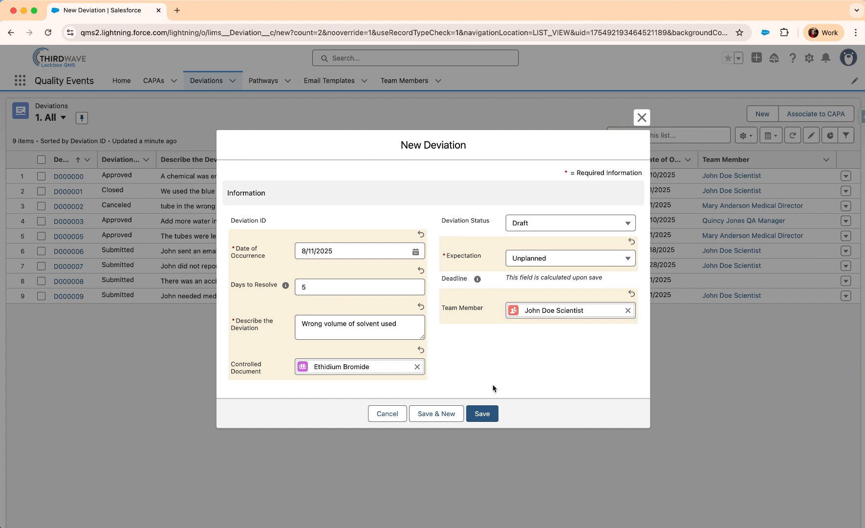
pyautogui.click(482, 413)
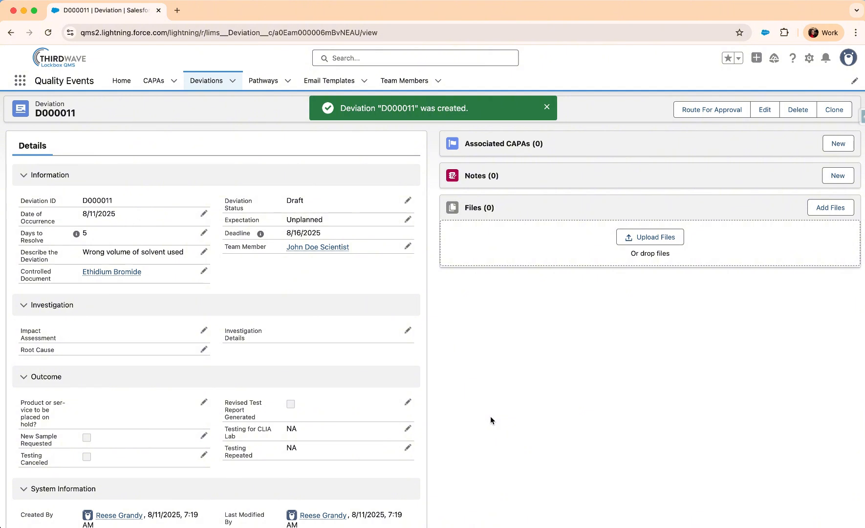
# Step: Enter the impact assessment "New sample was prepared and retested" and, as root cause, that the team member had not been retrained on SOP
pyautogui.click(204, 330)
pyautogui.write('New sample was prepared and retested')
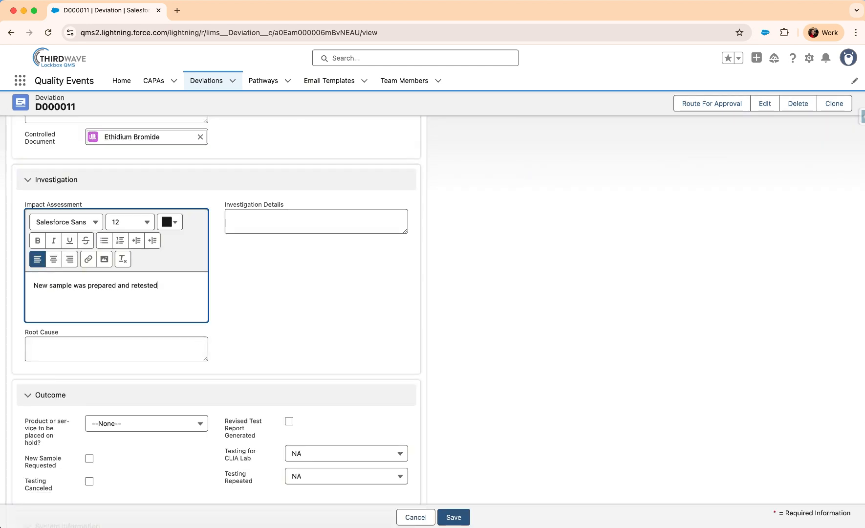
pyautogui.click(232, 306)
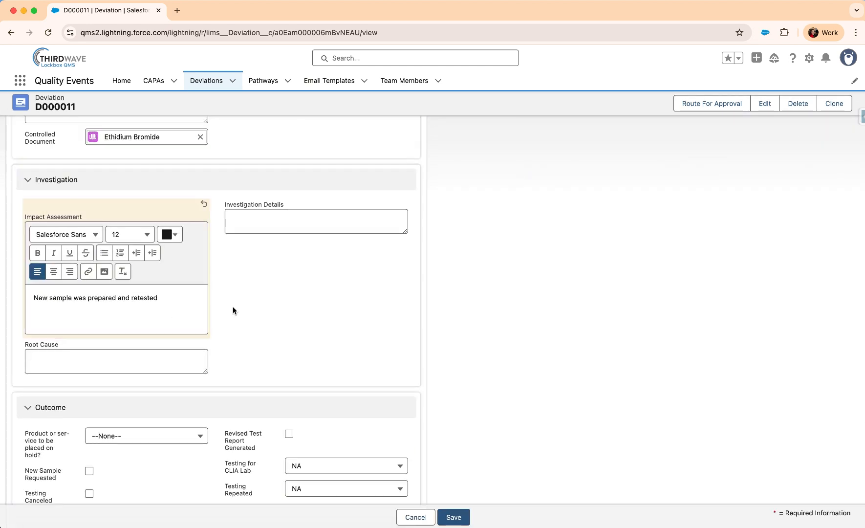
pyautogui.click(165, 356)
pyautogui.write('John had not been retrained on SOP')
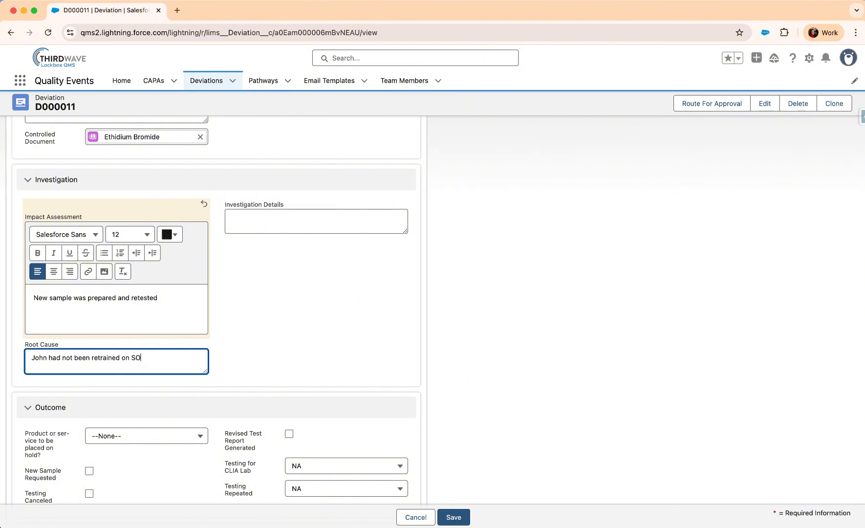
pyautogui.click(300, 353)
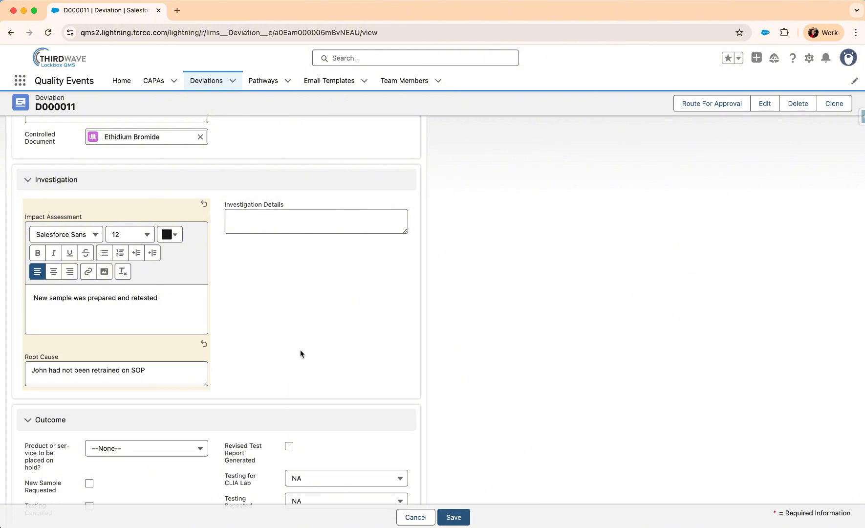
# Step: Record the outcome as product on hold Yes, new sample requested, testing canceled and revised test report generated, and save the deviation
pyautogui.scroll(-3, 300, 353)
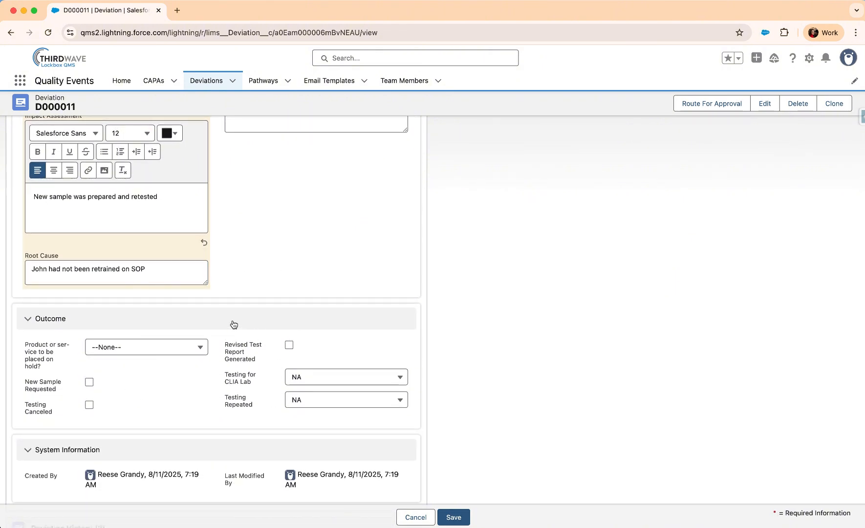
pyautogui.click(171, 355)
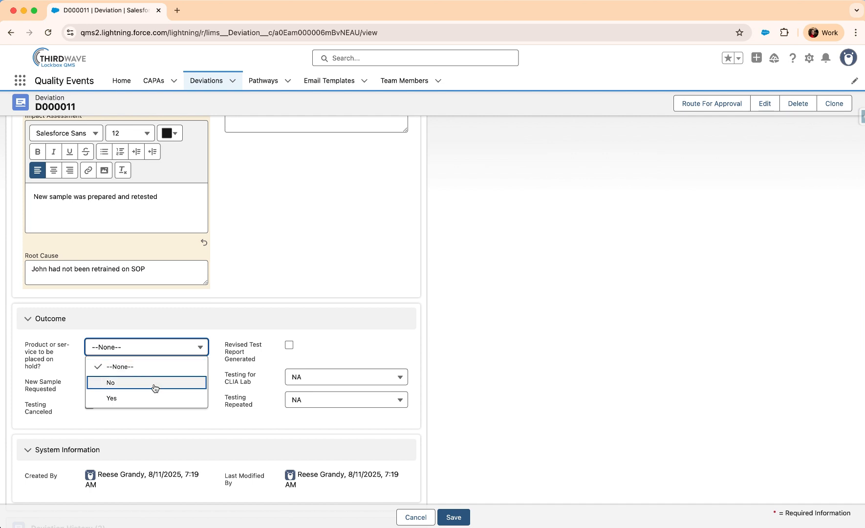
pyautogui.click(147, 398)
pyautogui.click(89, 394)
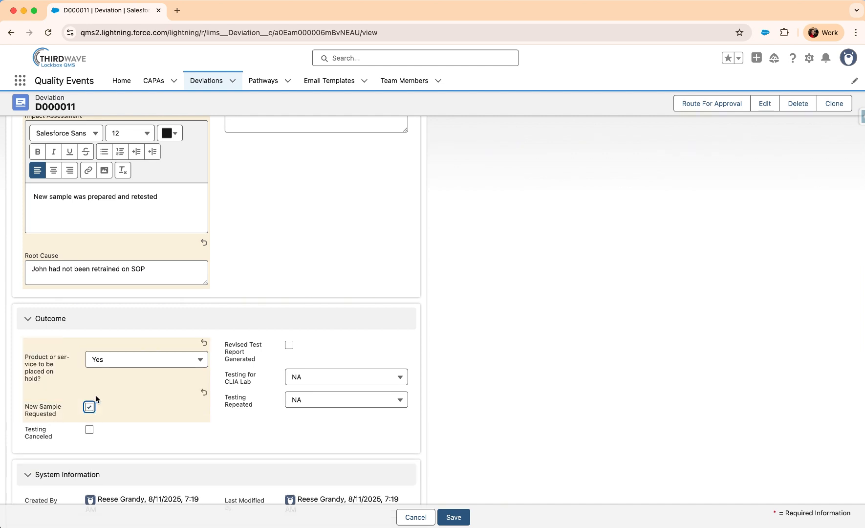
pyautogui.click(89, 429)
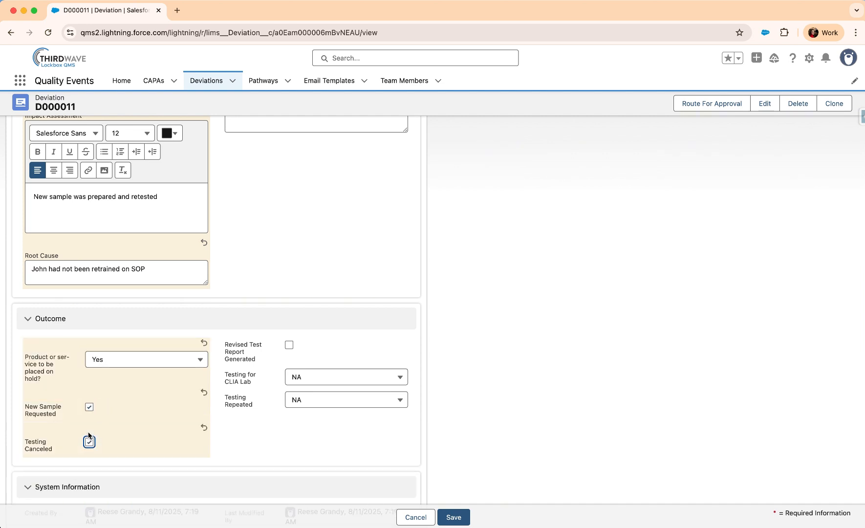
pyautogui.click(289, 345)
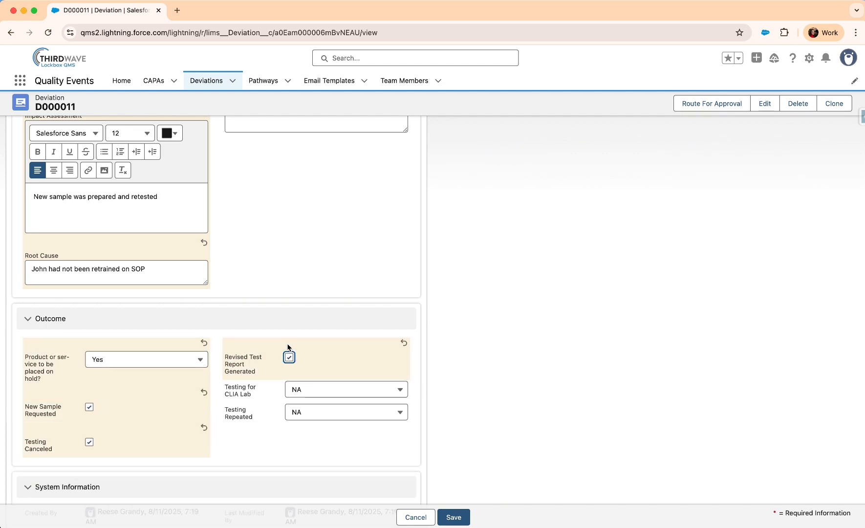
pyautogui.click(464, 515)
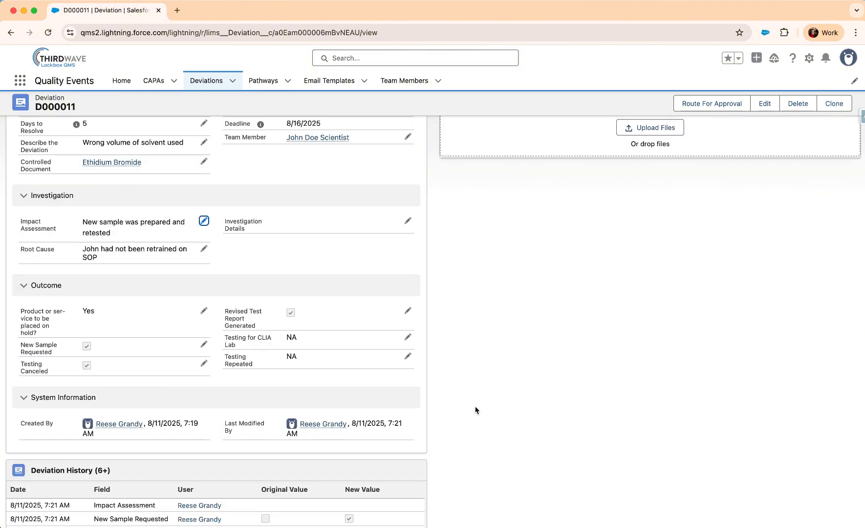
# Step: Route the deviation for approval through the Deviation Approval template pathway
pyautogui.scroll(3, 448, 326)
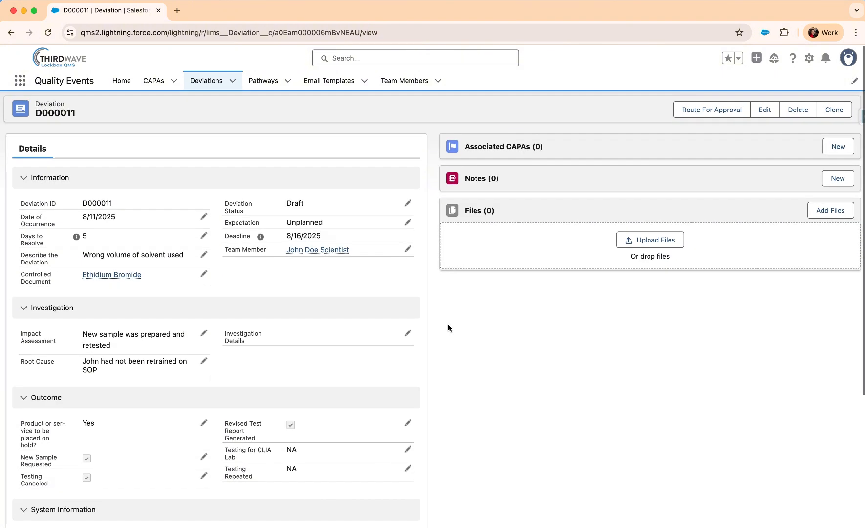
pyautogui.click(678, 112)
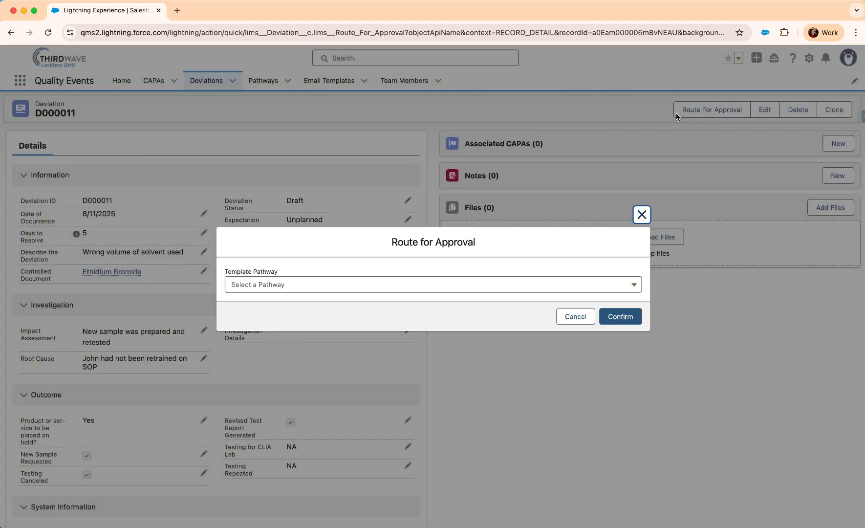
pyautogui.click(498, 286)
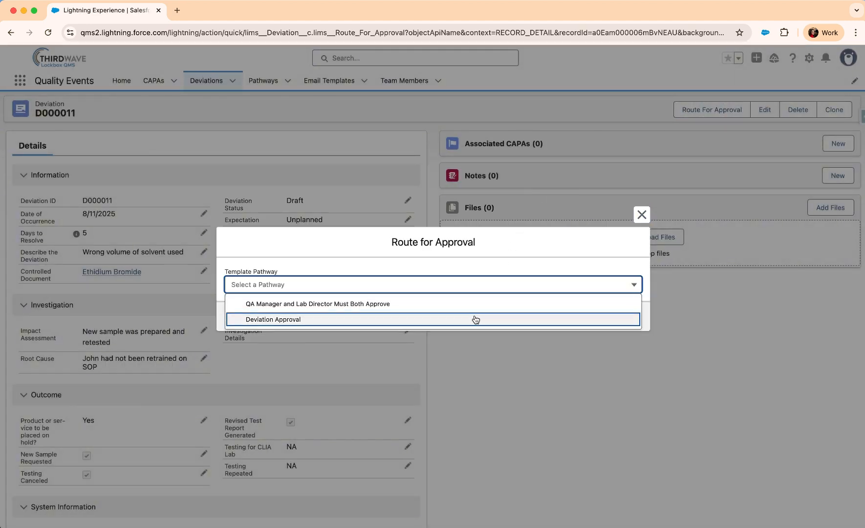
pyautogui.click(476, 320)
pyautogui.click(475, 319)
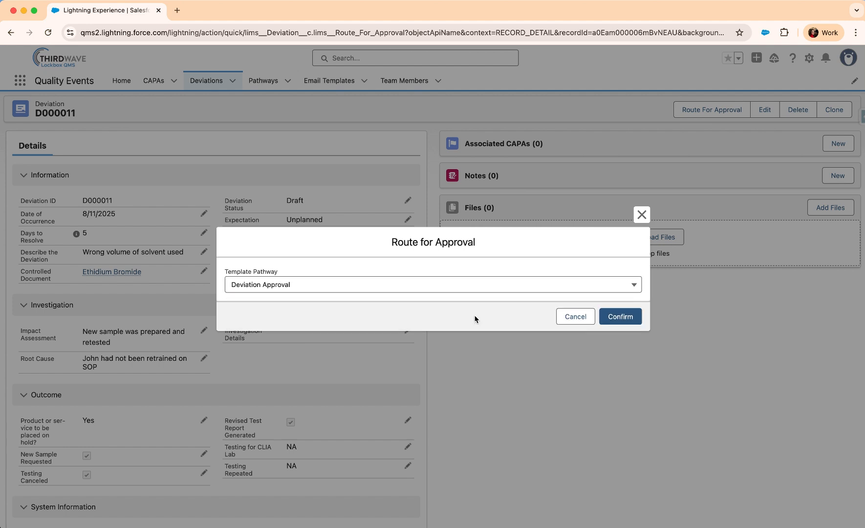
pyautogui.click(630, 317)
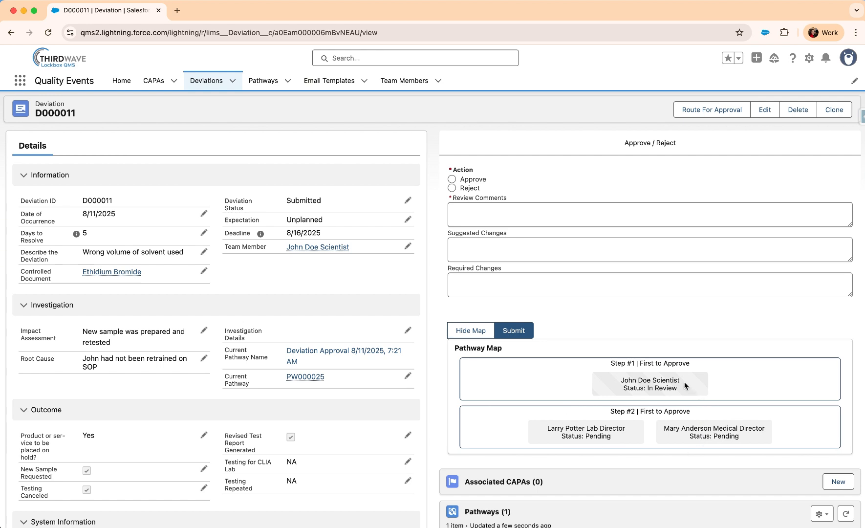
# Step: Submit an approval for the first pathway step with the review comment "Everything looks good"
pyautogui.moveTo(651, 379); pyautogui.dragTo(616, 380)
pyautogui.moveTo(625, 428); pyautogui.dragTo(546, 428)
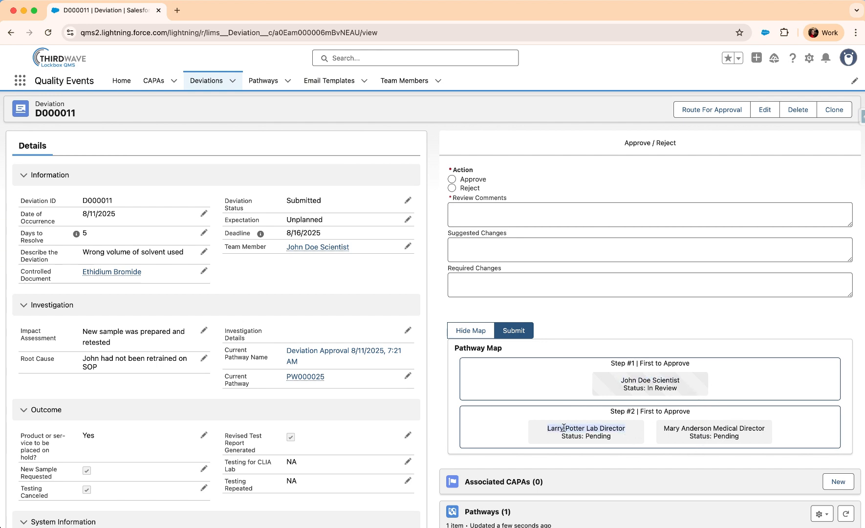
pyautogui.moveTo(770, 429); pyautogui.dragTo(662, 429)
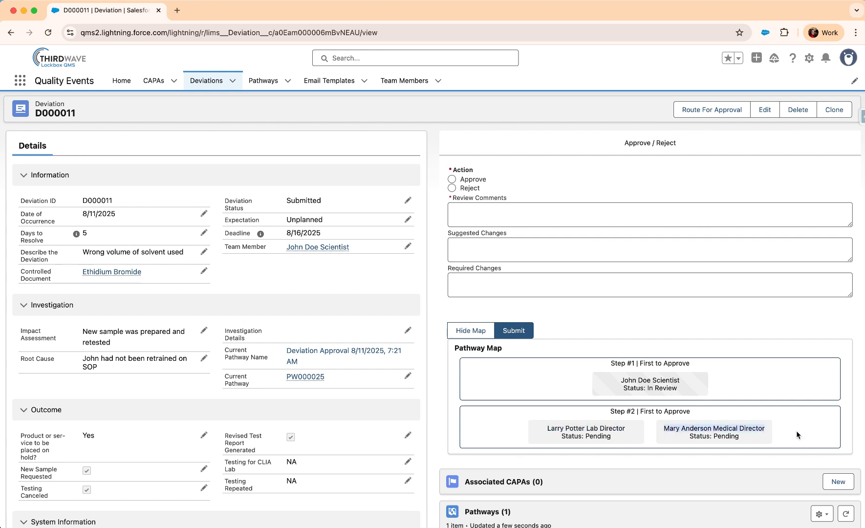
pyautogui.click(798, 435)
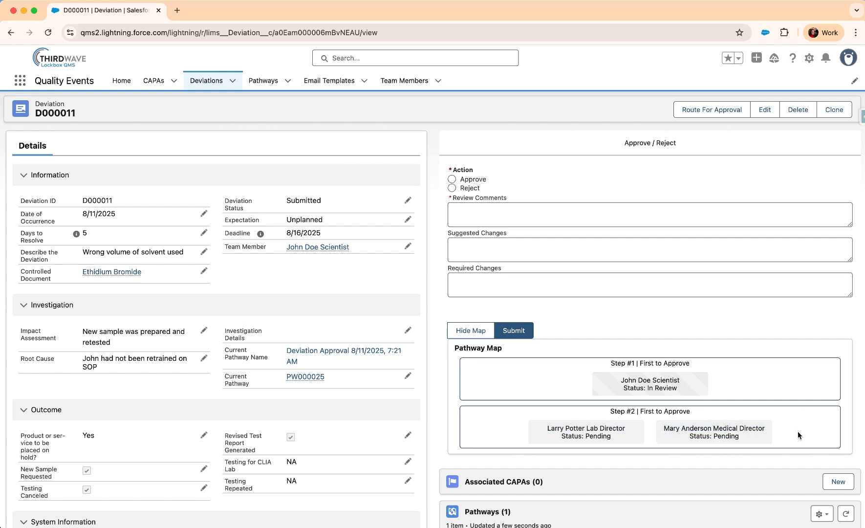
pyautogui.click(452, 180)
pyautogui.click(515, 215)
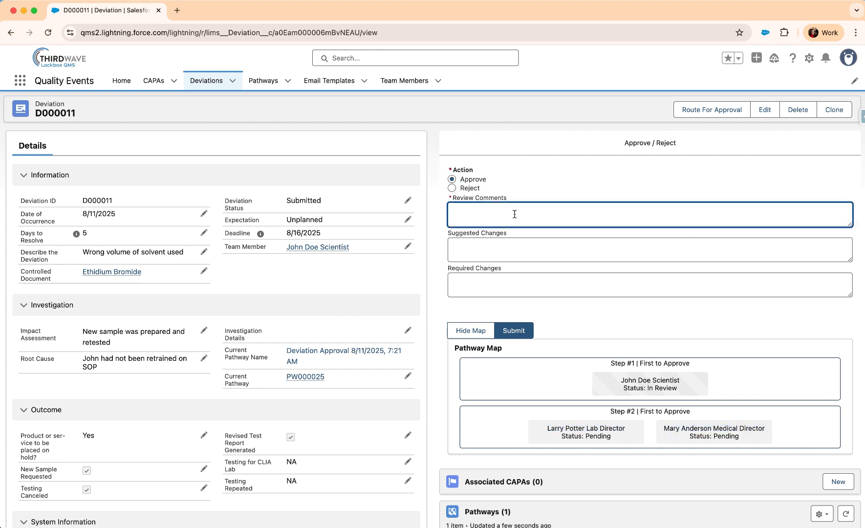
pyautogui.write('Everything looks good')
pyautogui.click(609, 190)
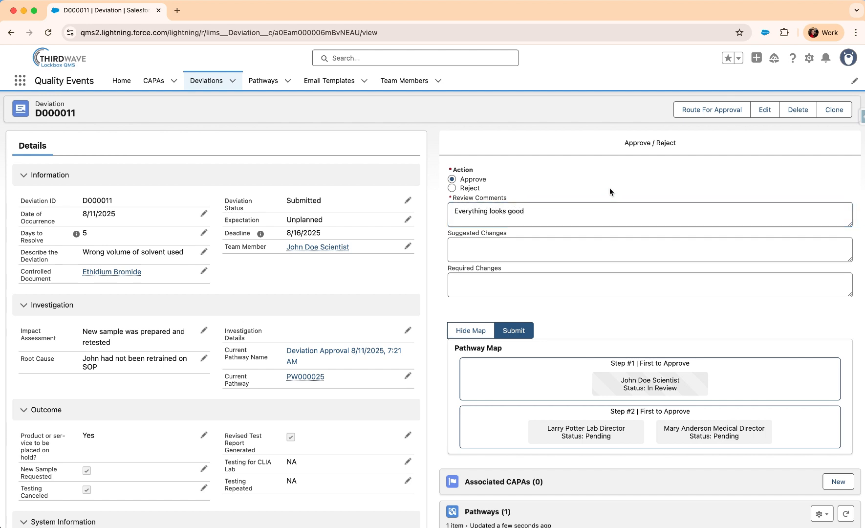
pyautogui.click(514, 330)
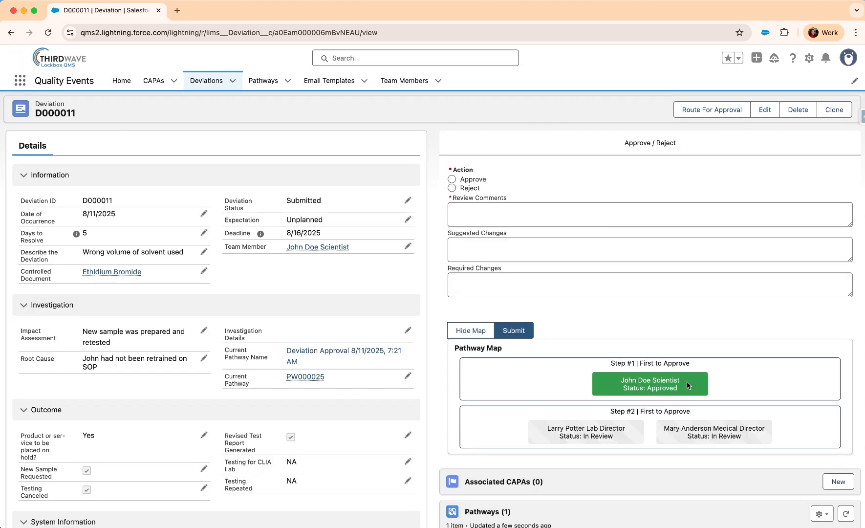
# Step: Submit an approval for the second pathway step with the review comment "Deviation was successfully approved"
pyautogui.moveTo(609, 412); pyautogui.dragTo(694, 411)
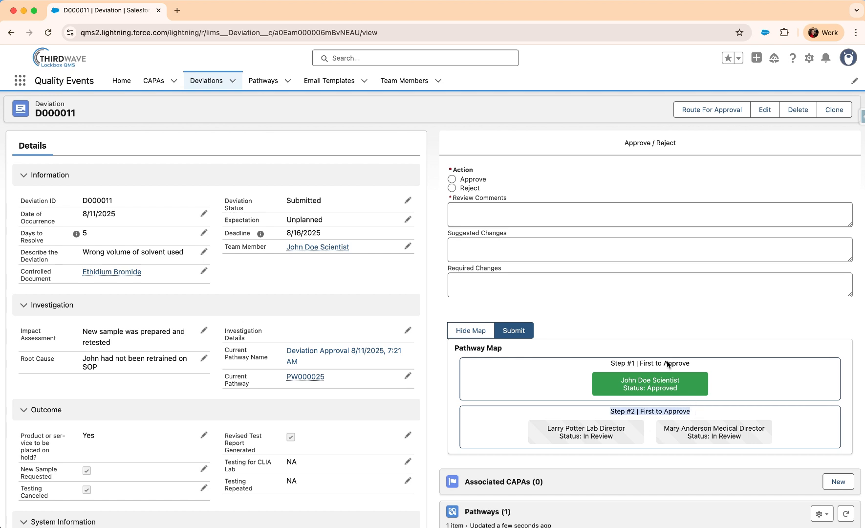
pyautogui.click(452, 179)
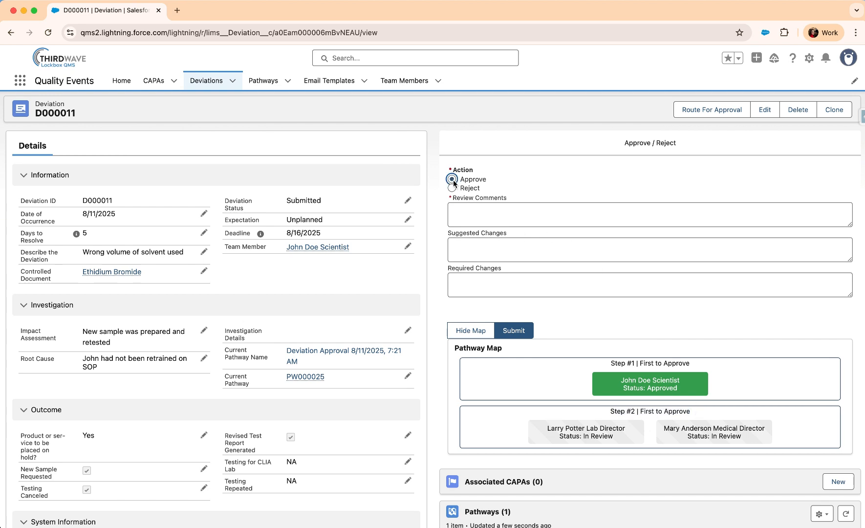
pyautogui.click(469, 212)
pyautogui.write('Deviation ')
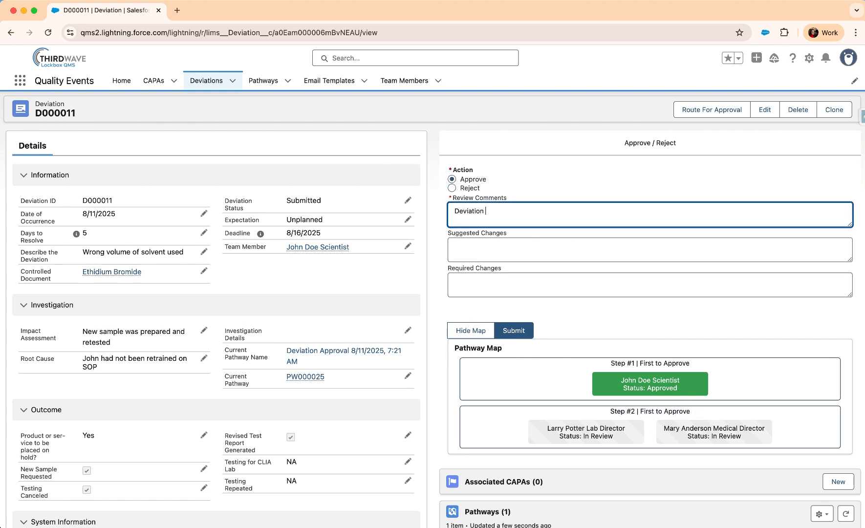
pyautogui.write('was successfully approved')
pyautogui.click(537, 233)
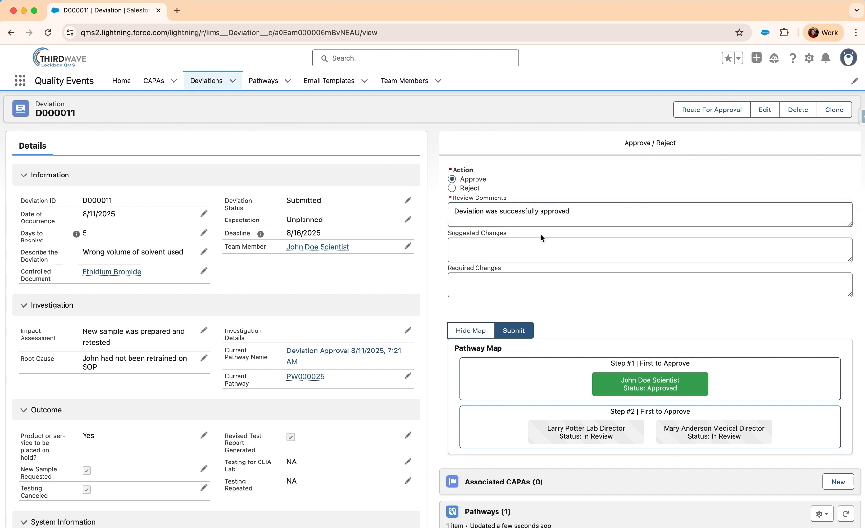
pyautogui.click(514, 330)
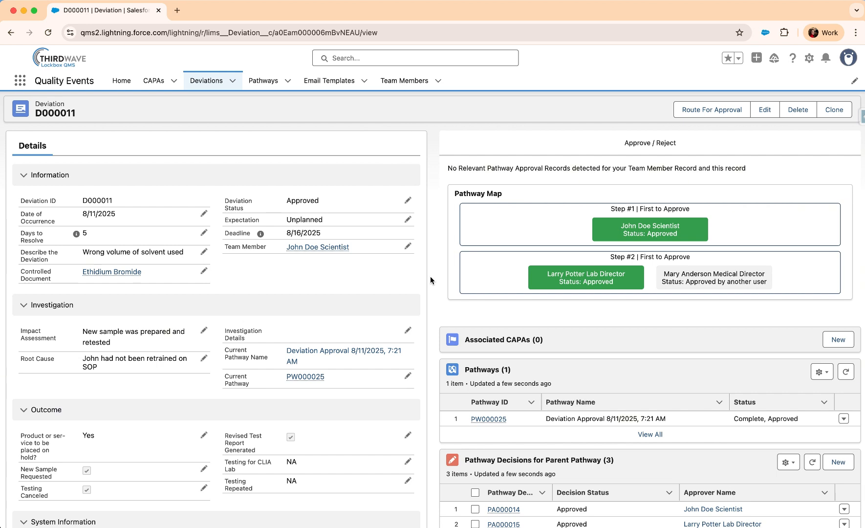
# Step: Set the approved deviation's status to Closed and save the record
pyautogui.moveTo(225, 200); pyautogui.dragTo(319, 201)
pyautogui.click(407, 200)
pyautogui.click(392, 212)
pyautogui.click(381, 287)
pyautogui.click(453, 517)
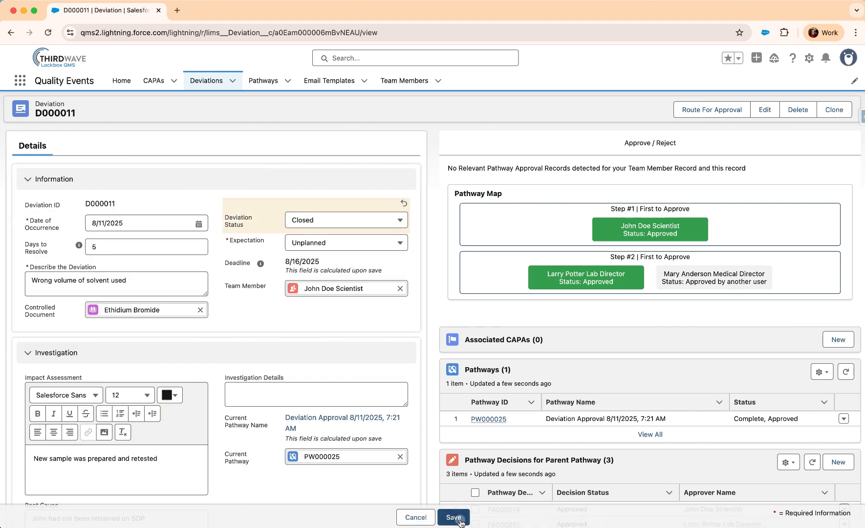
# Step: Associate the "Add more water in step 1" and "Wrong volume of solvent used" deviations with a new Corrective Action CAPA
pyautogui.click(206, 80)
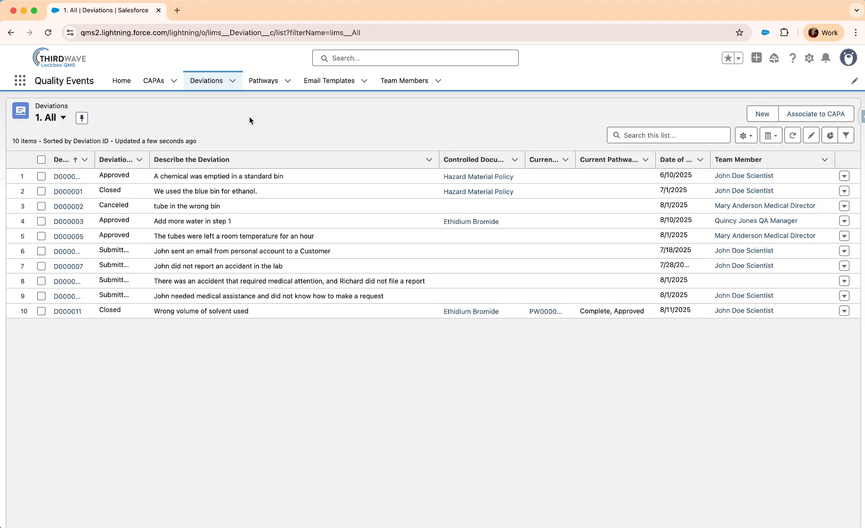
pyautogui.click(41, 221)
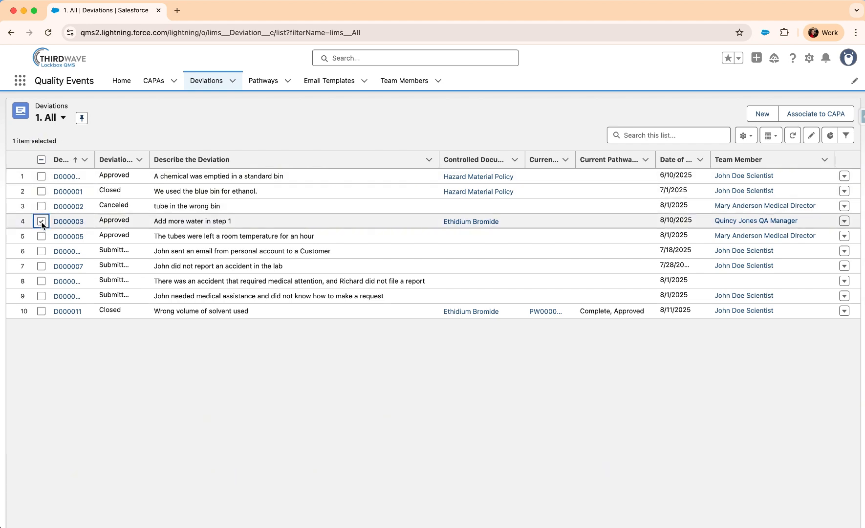
pyautogui.click(41, 310)
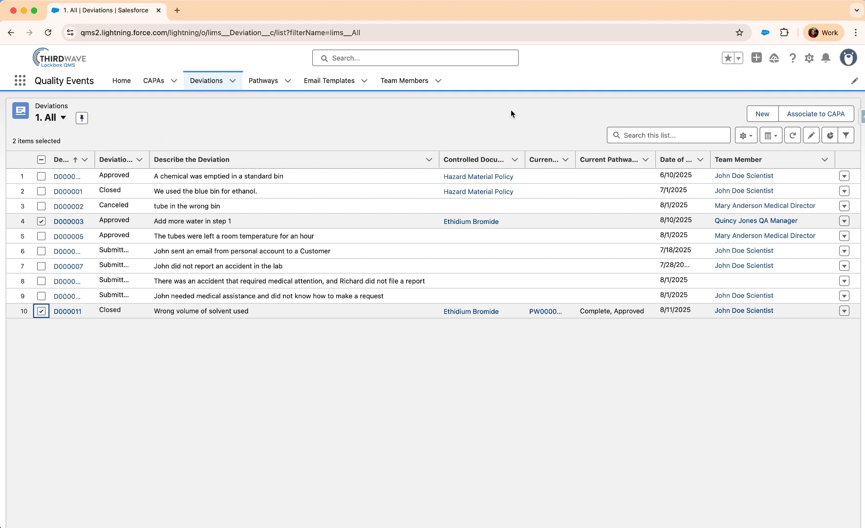
pyautogui.click(803, 116)
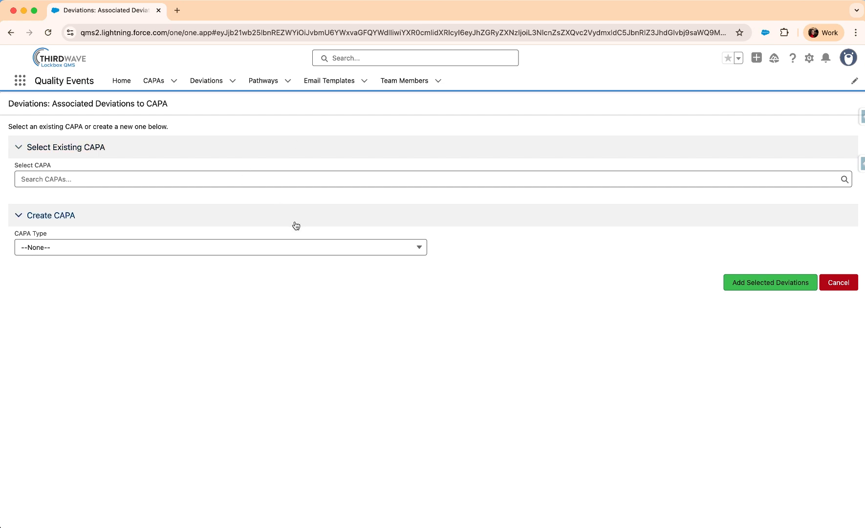
pyautogui.click(300, 253)
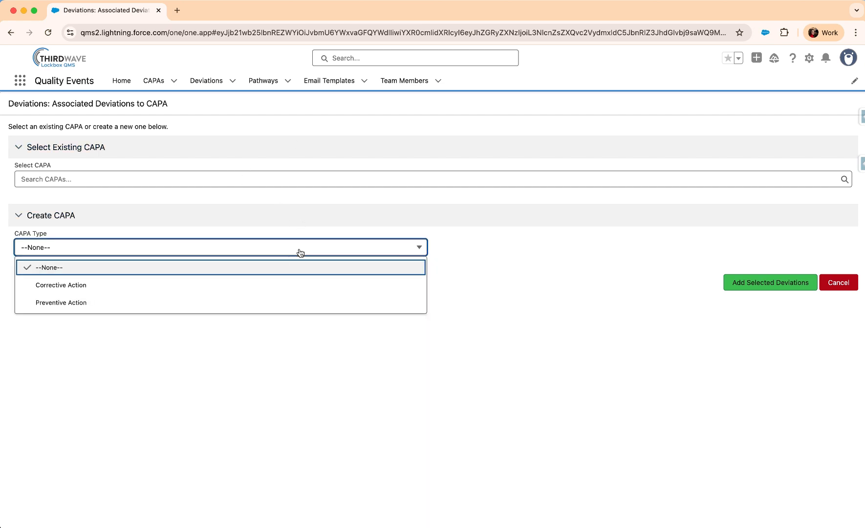
pyautogui.click(286, 285)
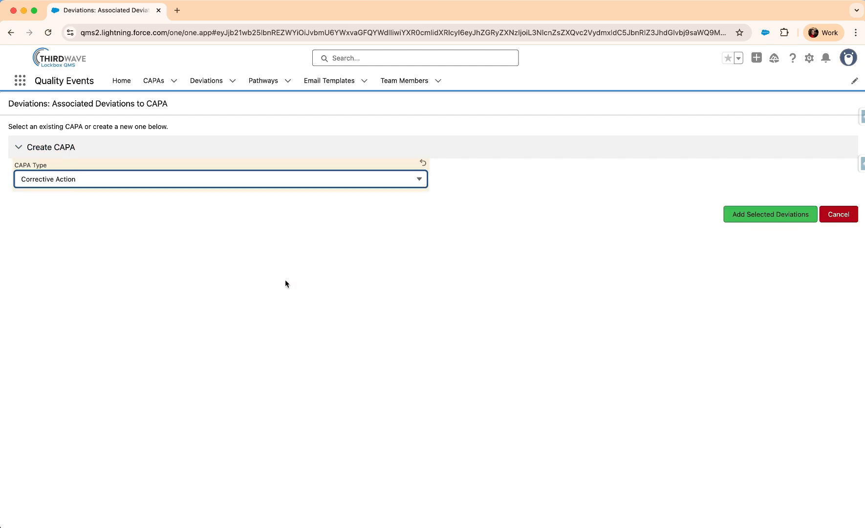
pyautogui.click(739, 219)
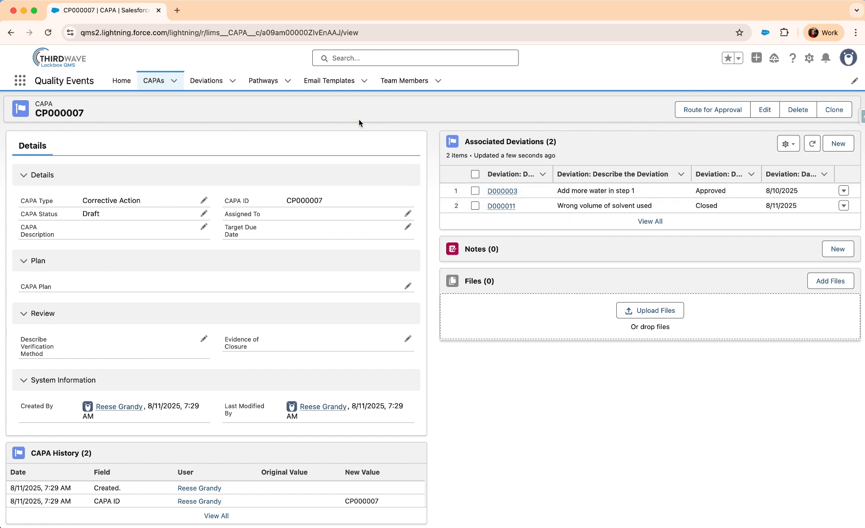
# Step: Enter the CAPA description "Lab techs are not adding the appropriate amount of solvents during sample testing"
pyautogui.click(203, 226)
pyautogui.write('La')
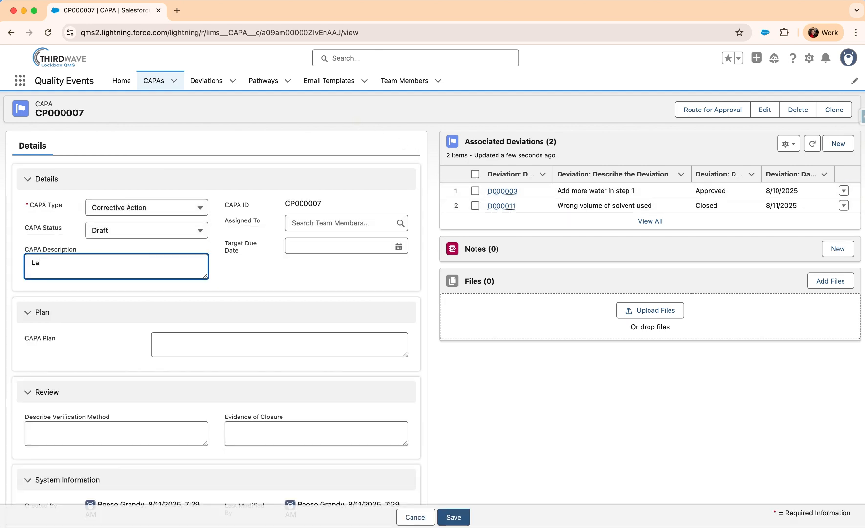
pyautogui.write('b techs are not adding the appropriate amount of solvents during sample testing')
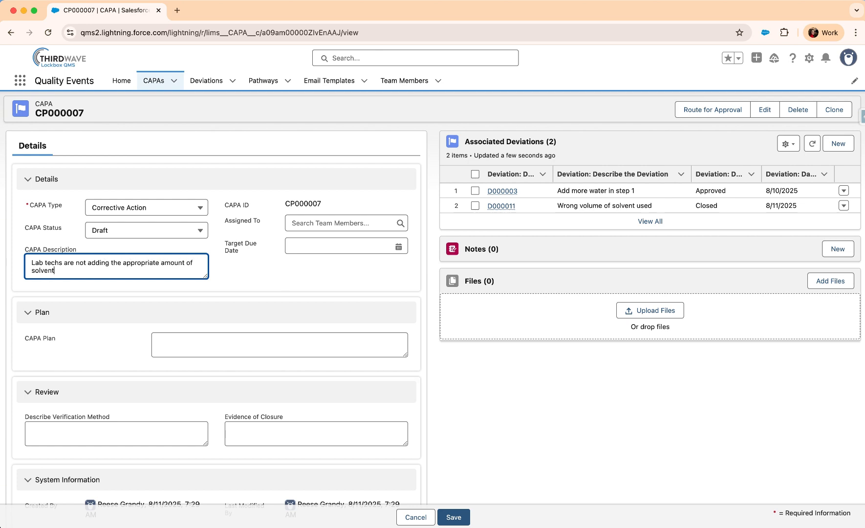
# Step: Assign the CAPA to the scientist and set its target due date to 8/15/2025
pyautogui.click(310, 224)
pyautogui.click(316, 260)
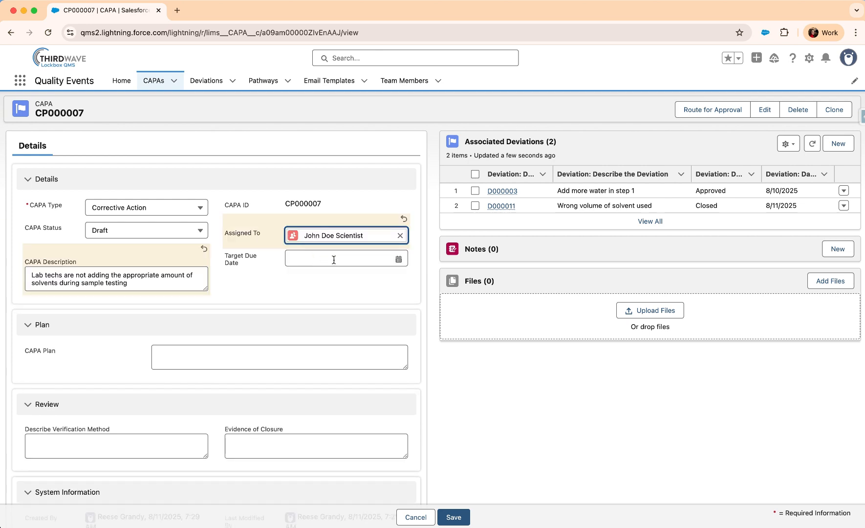
pyautogui.click(334, 259)
pyautogui.click(376, 355)
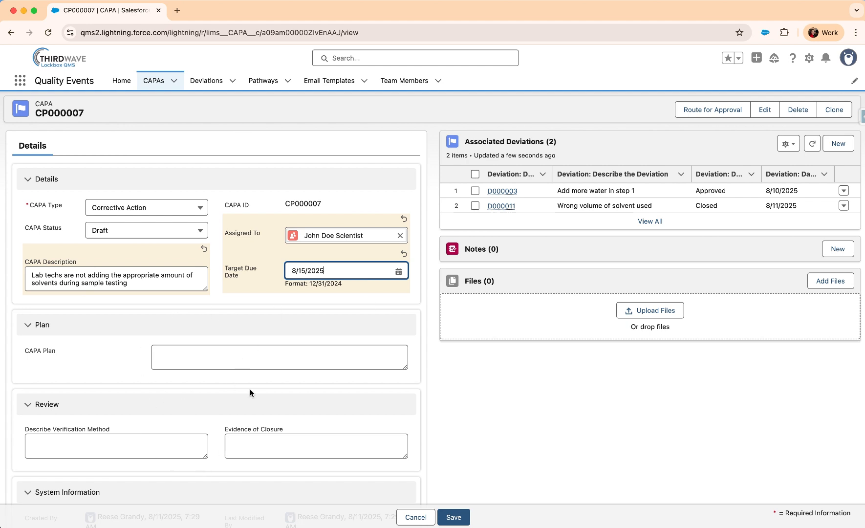
pyautogui.click(456, 409)
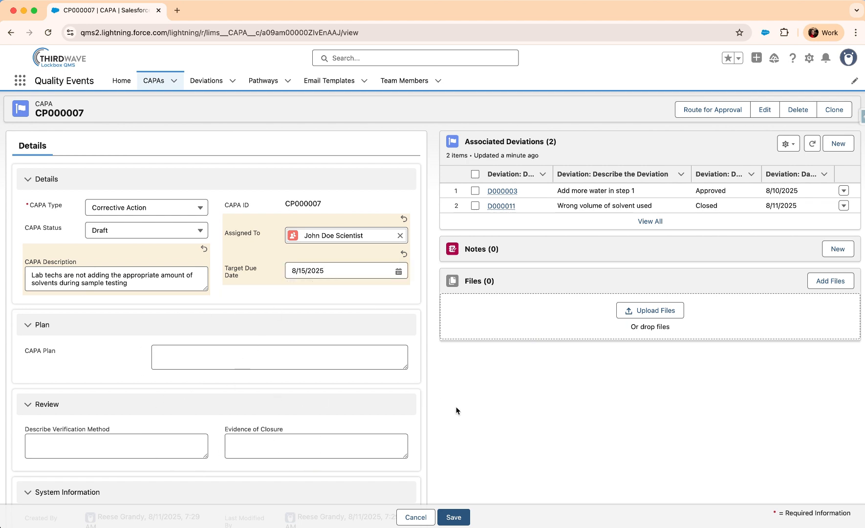
# Step: Save the CAPA and route it for approval with the CAPA Approval template pathway and the Description subtype
pyautogui.click(453, 517)
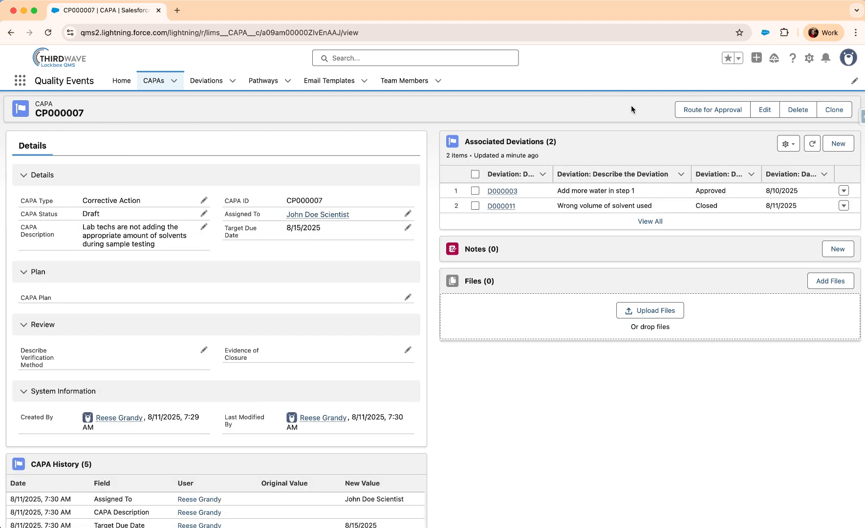
pyautogui.click(679, 114)
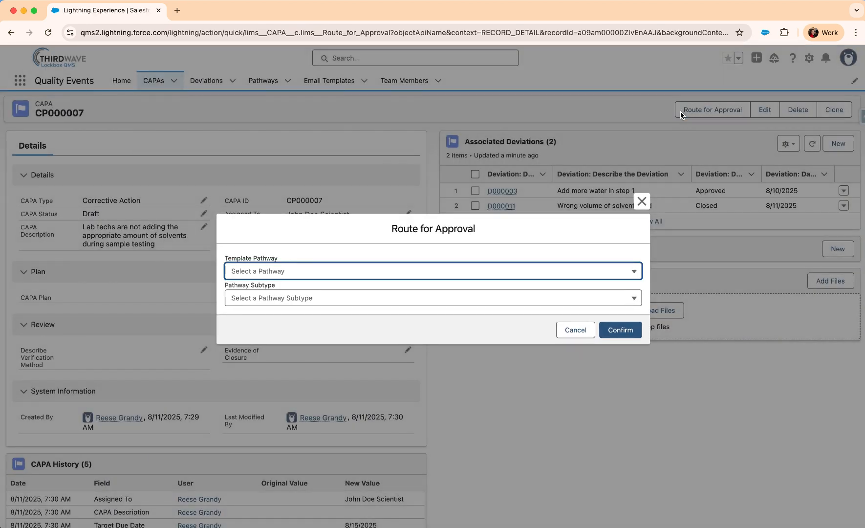
pyautogui.click(494, 269)
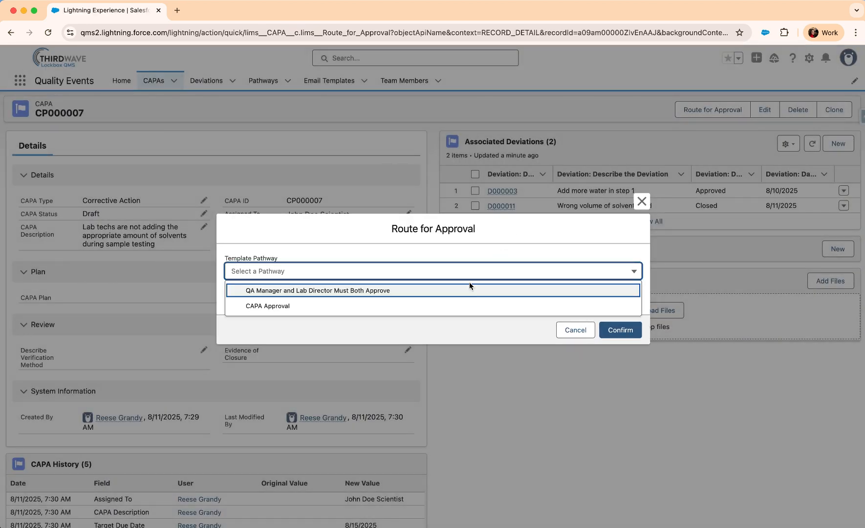
pyautogui.click(446, 306)
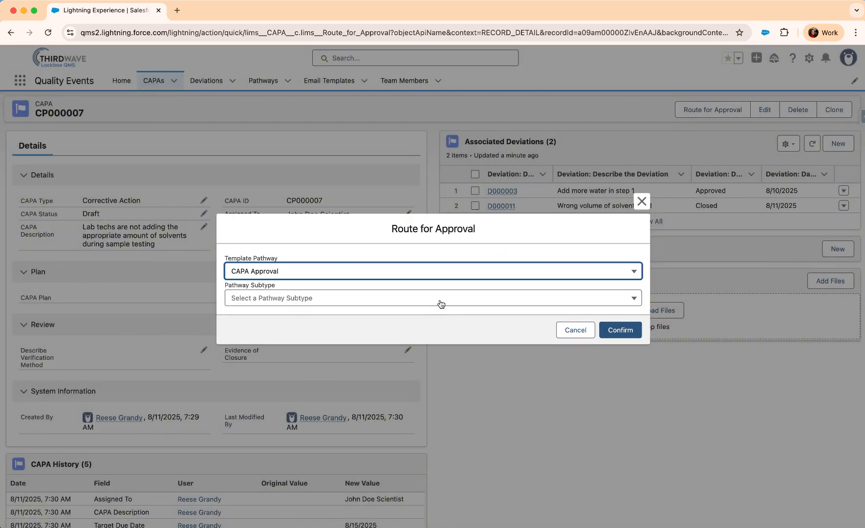
pyautogui.click(440, 302)
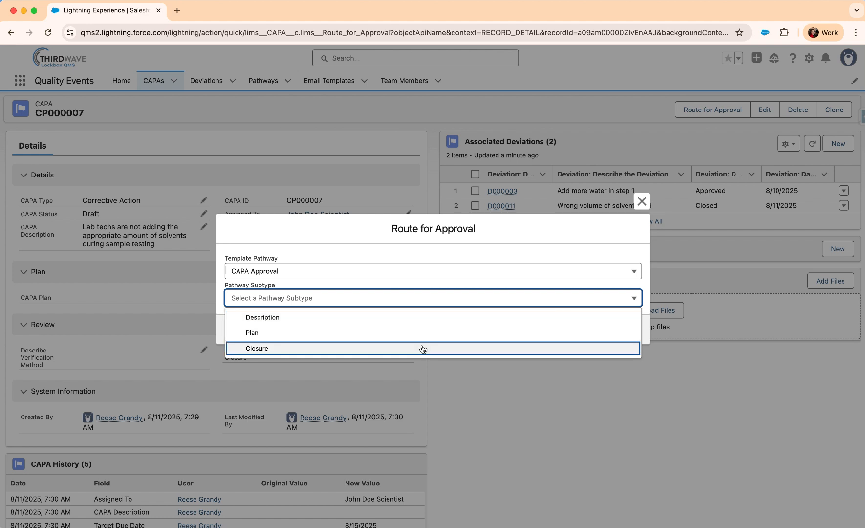
pyautogui.click(421, 317)
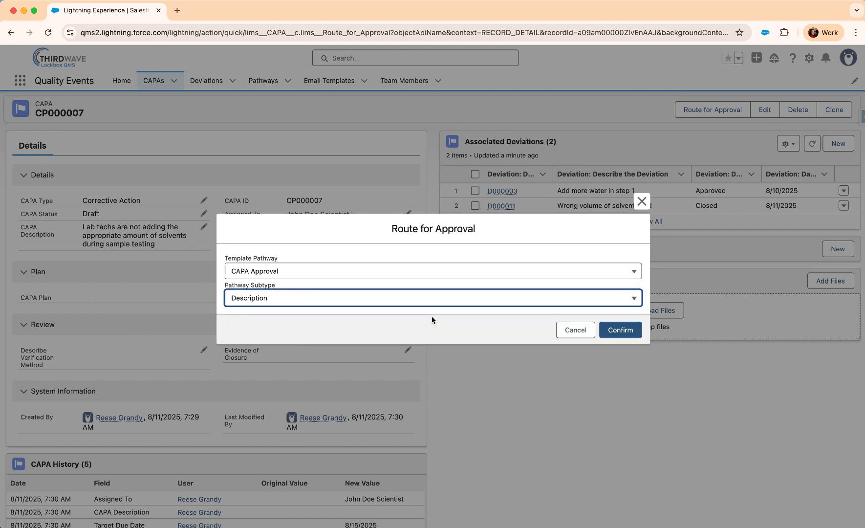
pyautogui.click(611, 329)
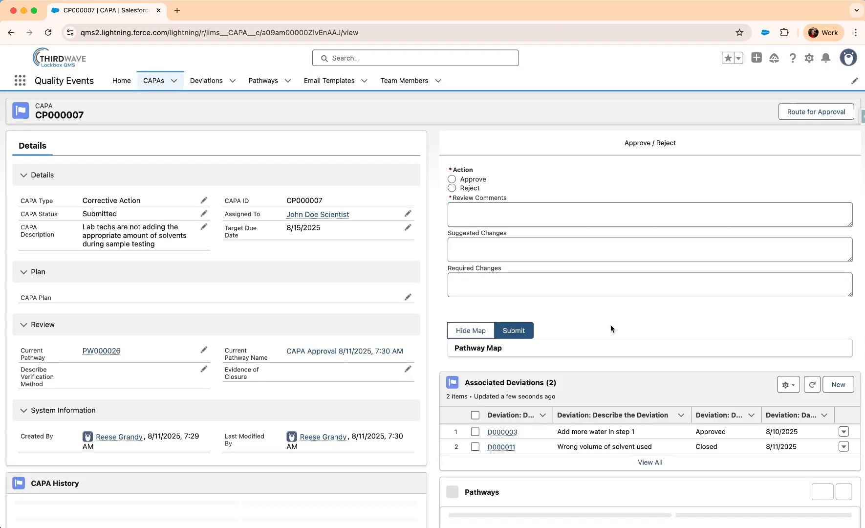
# Step: Approve the first step of the CAPA description pathway with the review comment "Looks good"
pyautogui.click(452, 179)
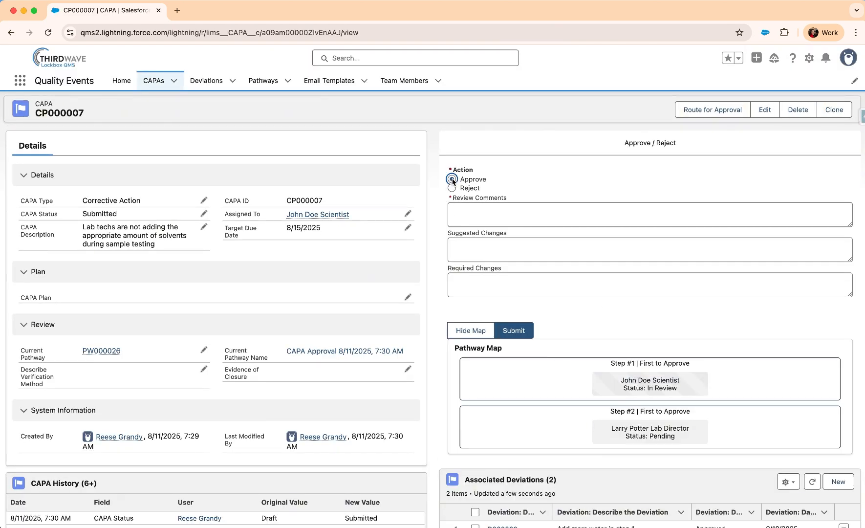
pyautogui.click(470, 217)
pyautogui.write('Look')
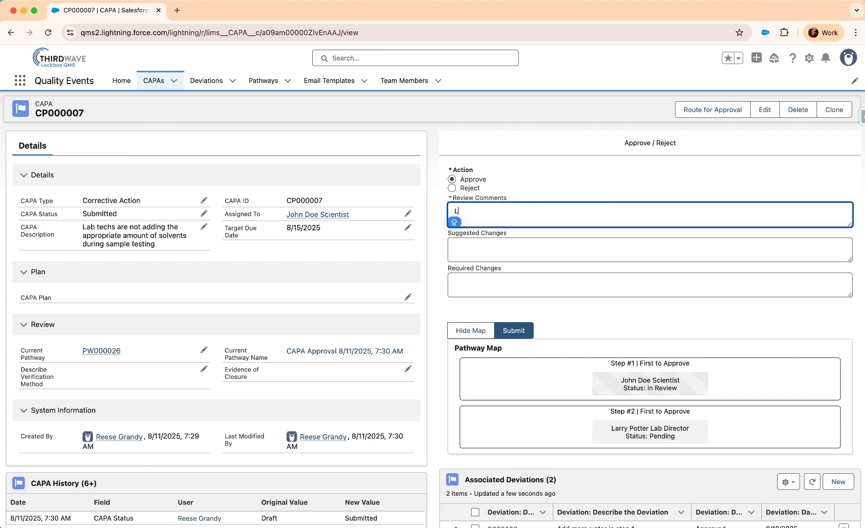
pyautogui.write('s good')
pyautogui.click(526, 336)
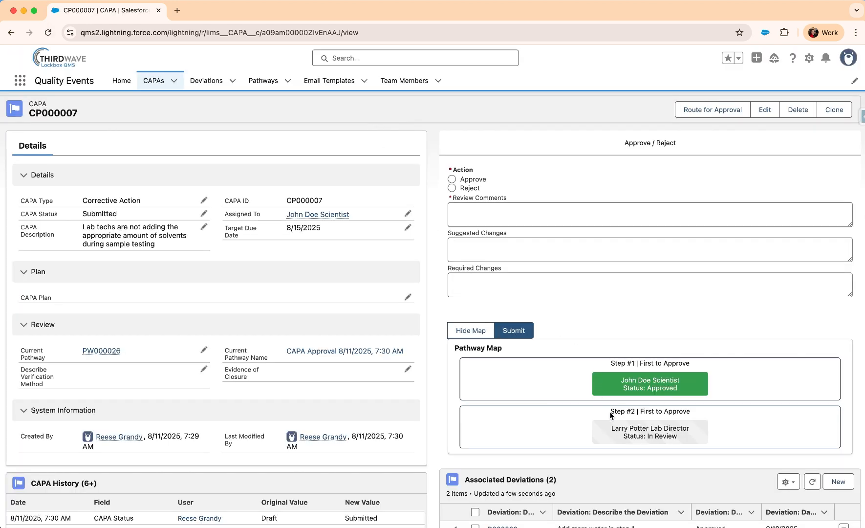
# Step: Approve the second, lab director step of the pathway with the review comment "Description has been approved"
pyautogui.moveTo(610, 415); pyautogui.dragTo(704, 414)
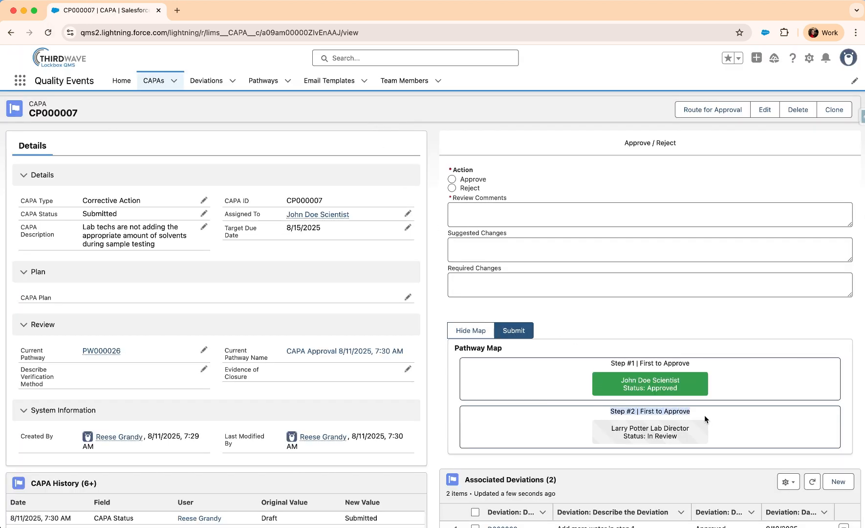
pyautogui.click(452, 178)
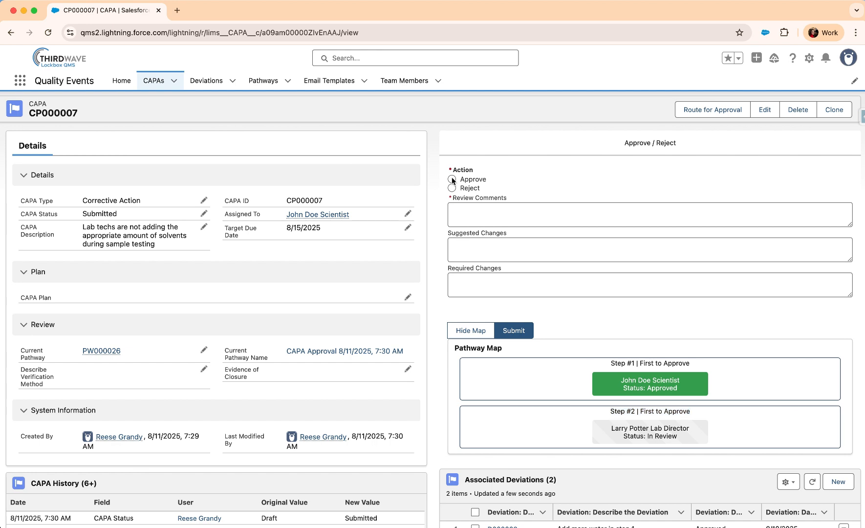
pyautogui.click(468, 211)
pyautogui.write('Description has been approved')
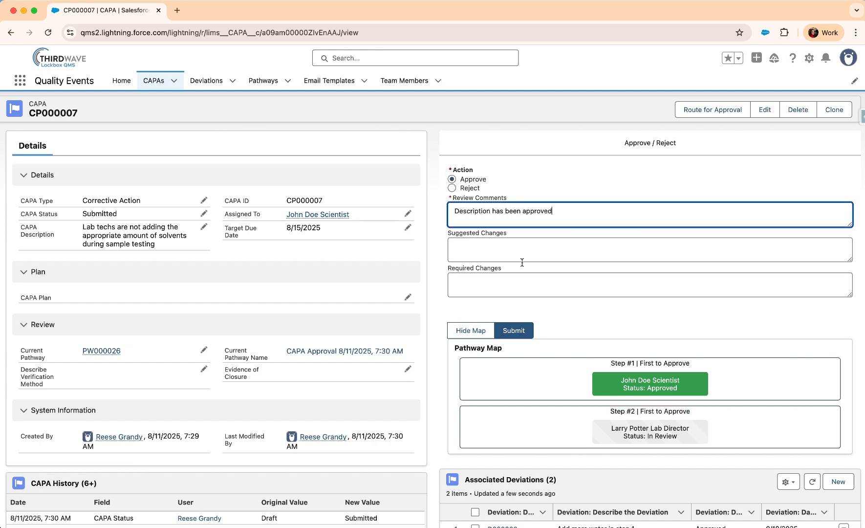
pyautogui.click(514, 331)
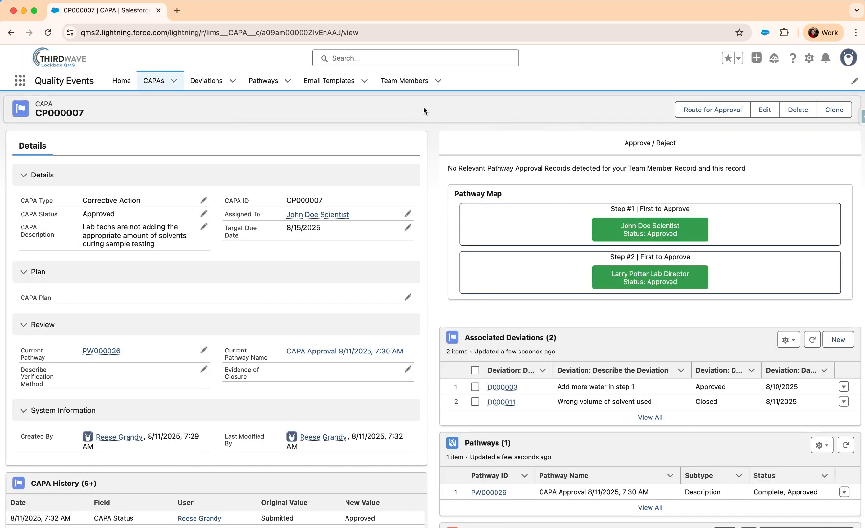
# Step: Enter "CAPA Plan includes...." as the CAPA plan and save the record
pyautogui.click(408, 296)
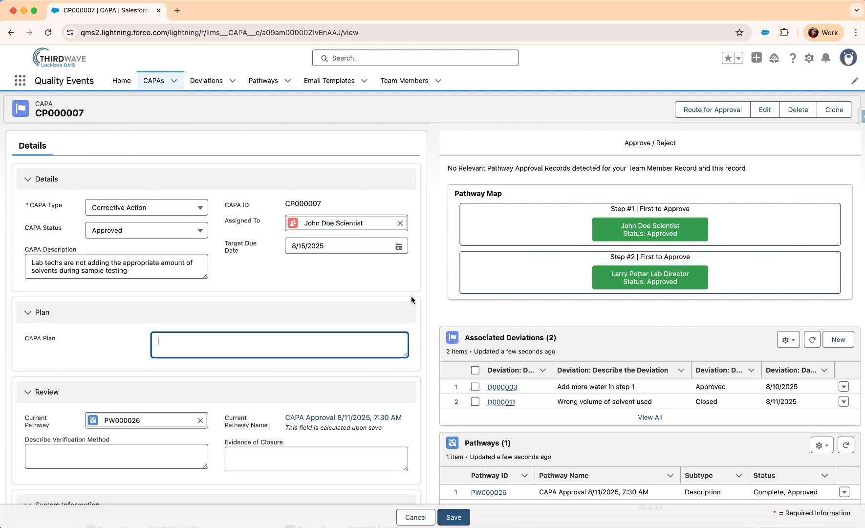
pyautogui.write('CAPA Pl')
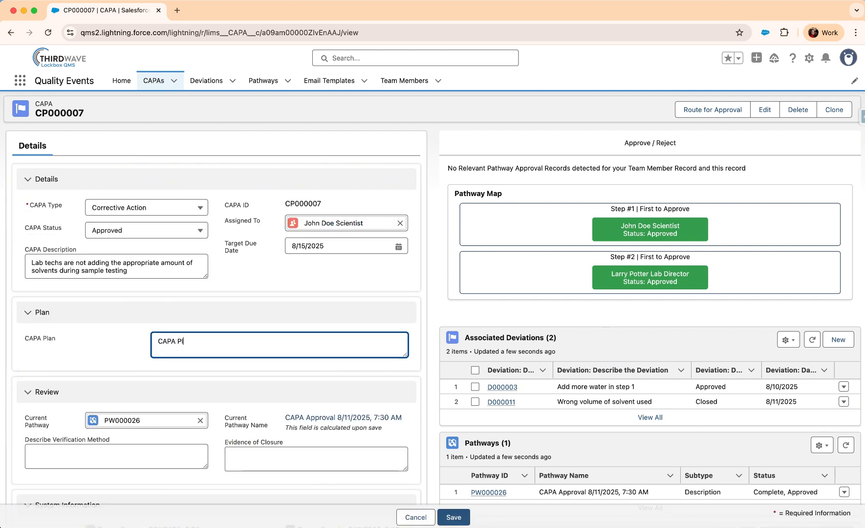
pyautogui.write('an includes....')
pyautogui.click(441, 268)
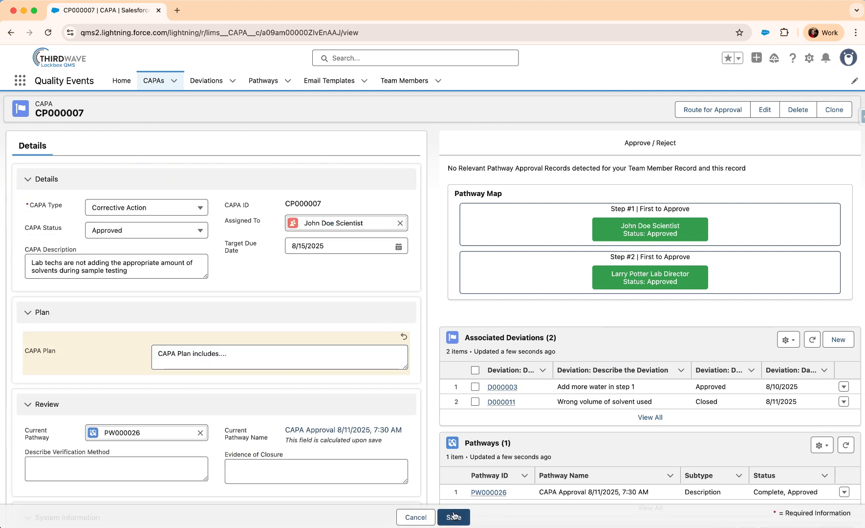
pyautogui.click(453, 516)
# Step: Route the CAPA for approval again with the CAPA Approval template pathway and the Plan subtype
pyautogui.click(689, 108)
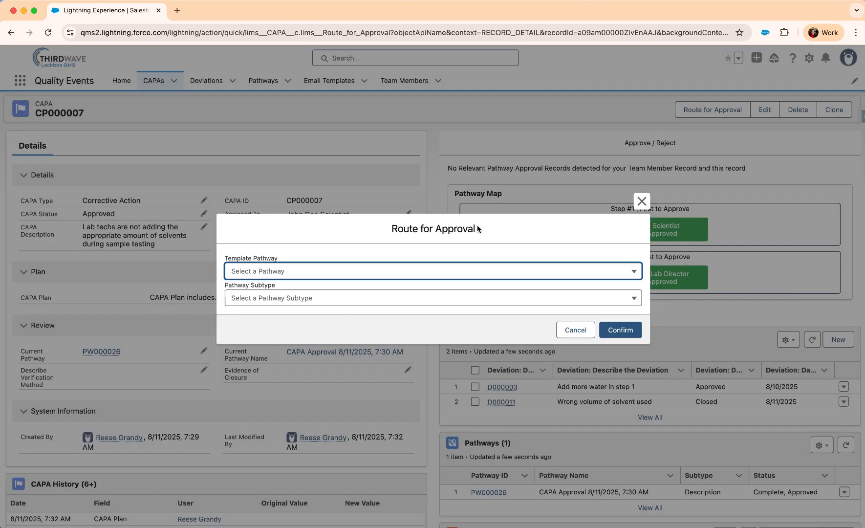
pyautogui.click(419, 272)
pyautogui.click(386, 303)
pyautogui.click(367, 298)
pyautogui.click(348, 333)
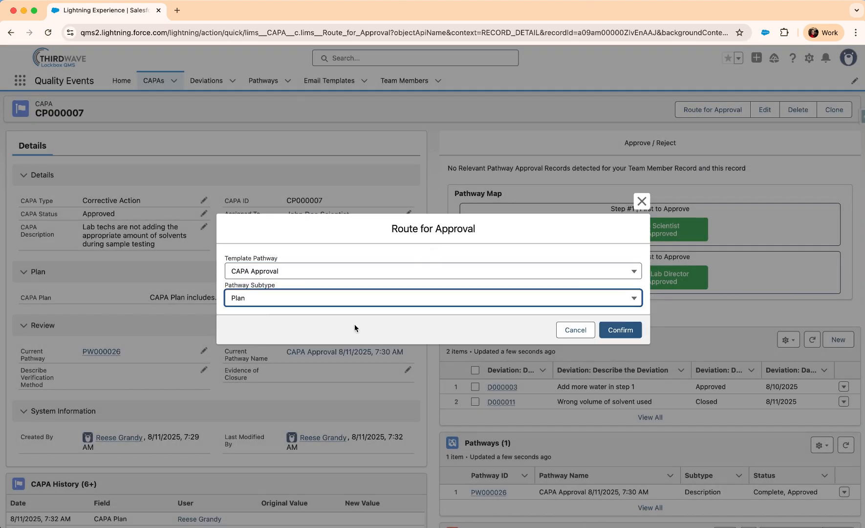
pyautogui.click(619, 330)
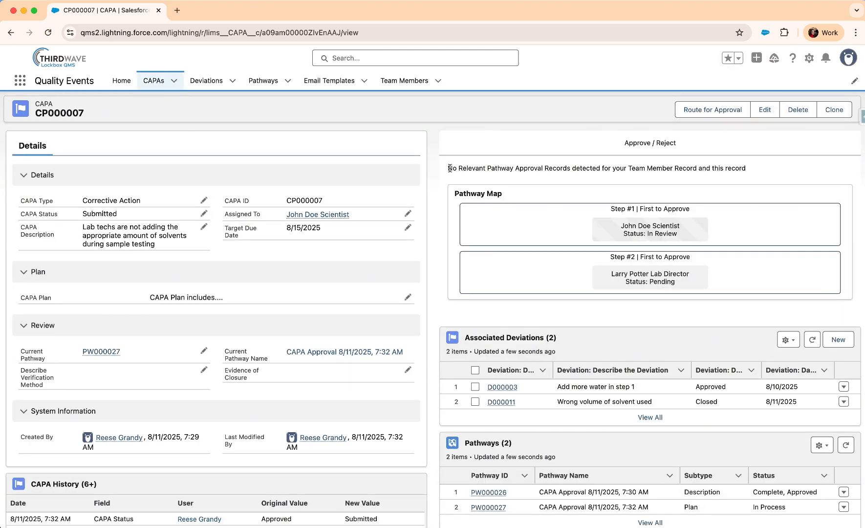
pyautogui.moveTo(448, 168); pyautogui.dragTo(753, 171)
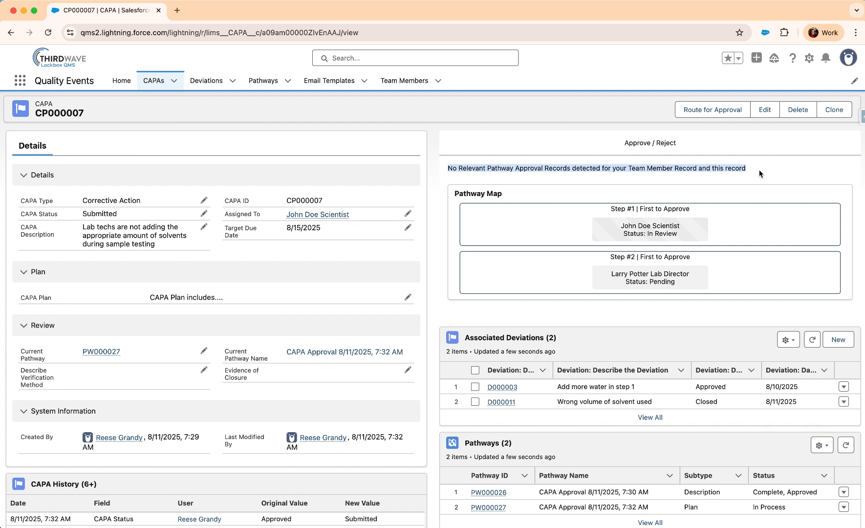
pyautogui.click(758, 169)
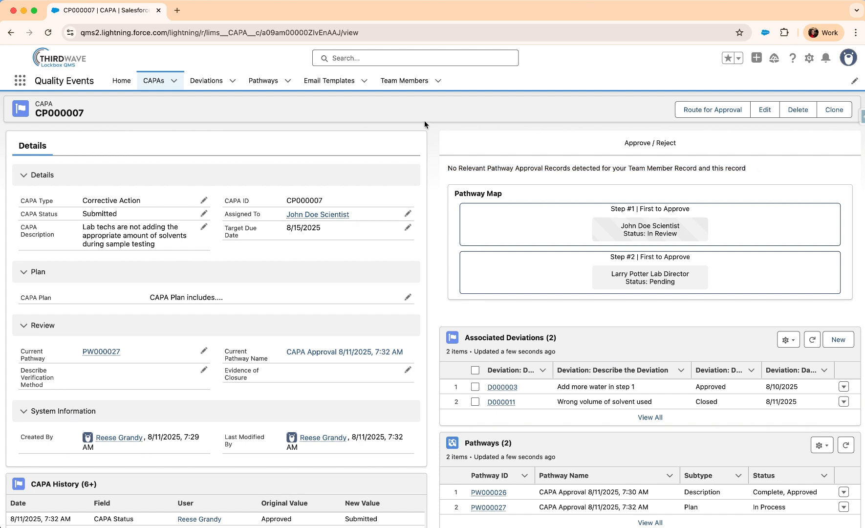
# Step: Open the Approve Action Email template and view its message content
pyautogui.click(328, 81)
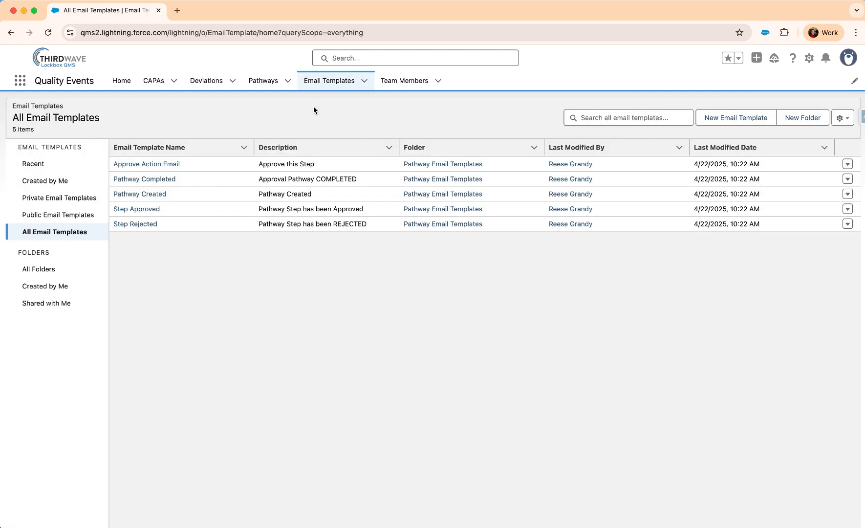
pyautogui.click(174, 164)
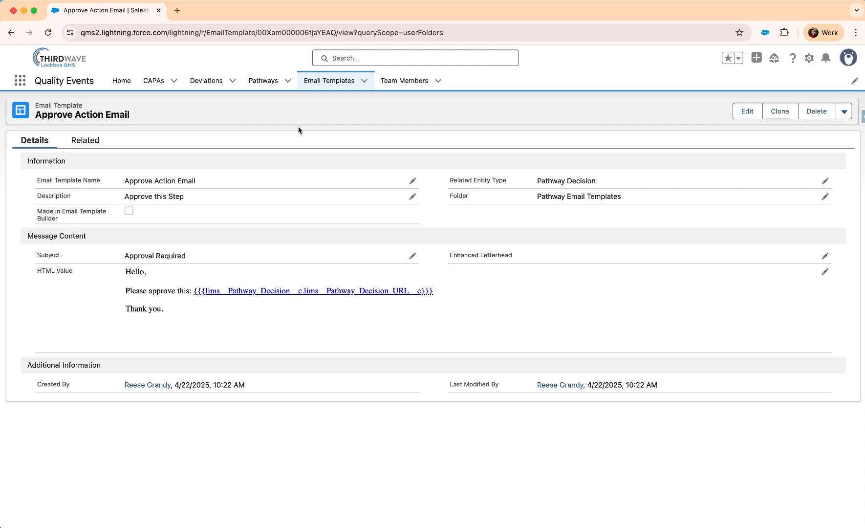
# Step: Open the scientist's team member record and review its training report card, deviations and CAPAs
pyautogui.click(393, 81)
pyautogui.click(104, 176)
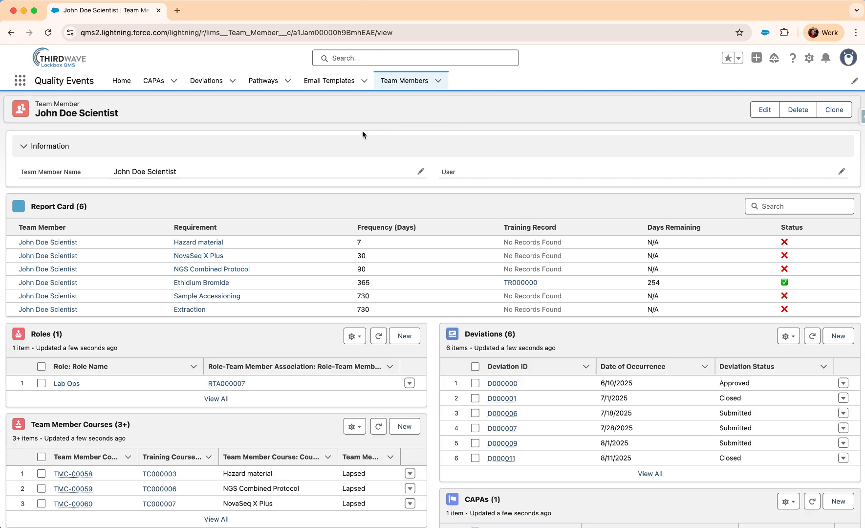
pyautogui.scroll(-3, 456, 280)
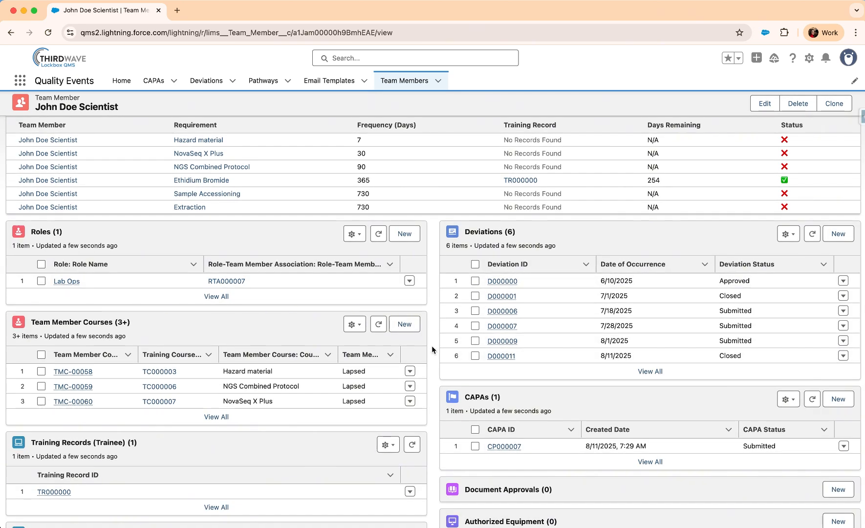
pyautogui.scroll(3, 433, 433)
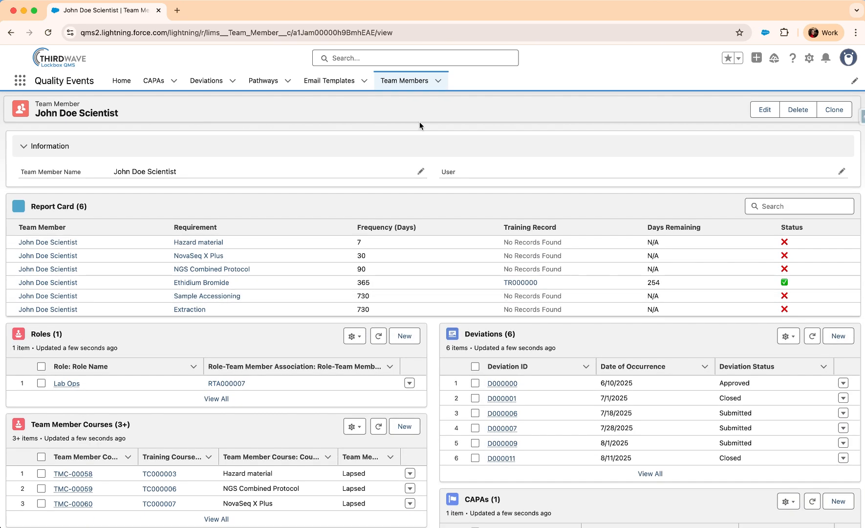
# Step: View the Deviations Dashboard on the home page and switch to the Document Control app
pyautogui.click(122, 84)
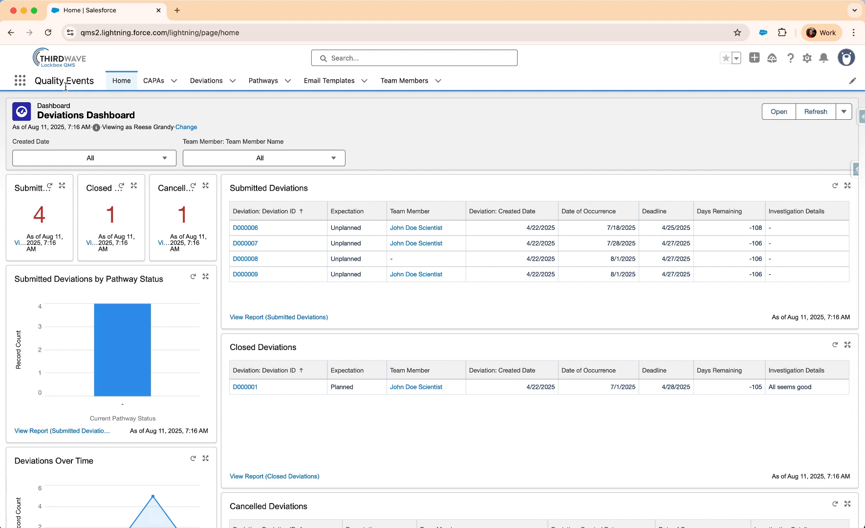
pyautogui.click(22, 83)
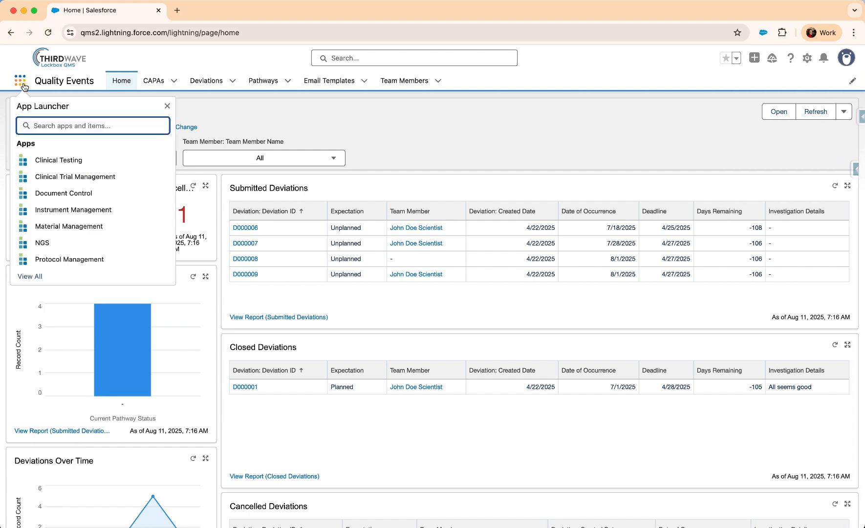
pyautogui.write('docu')
pyautogui.click(63, 166)
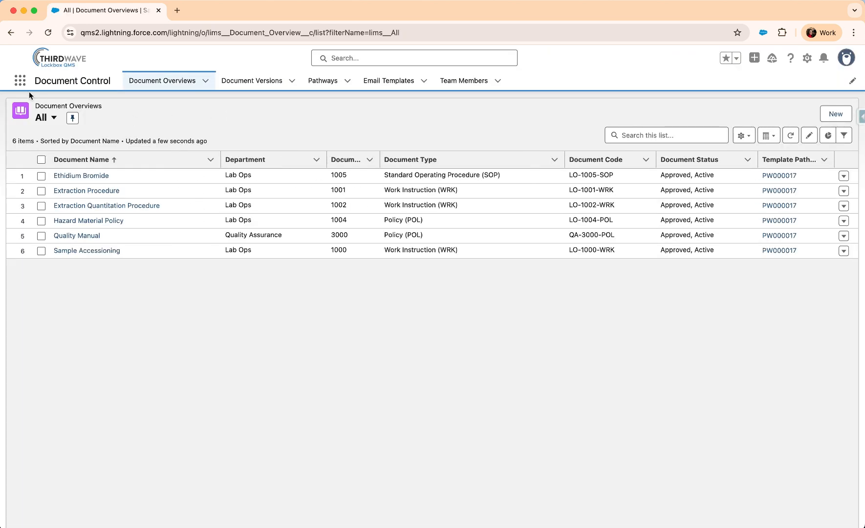
# Step: Find the Training app with the search term "train" and switch to it
pyautogui.click(20, 80)
pyautogui.write('train')
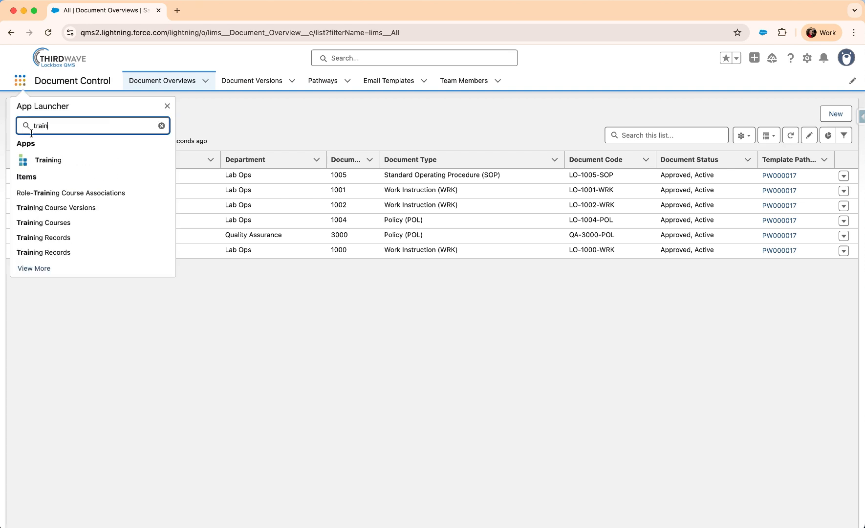
pyautogui.click(52, 164)
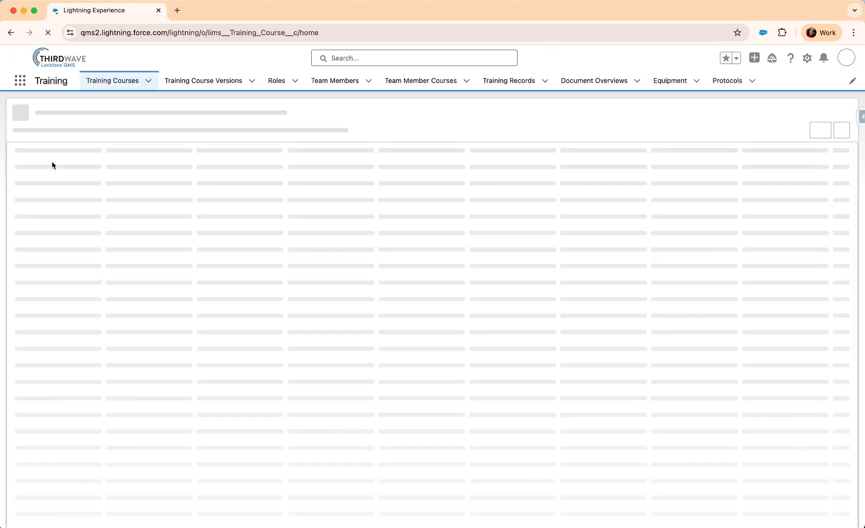